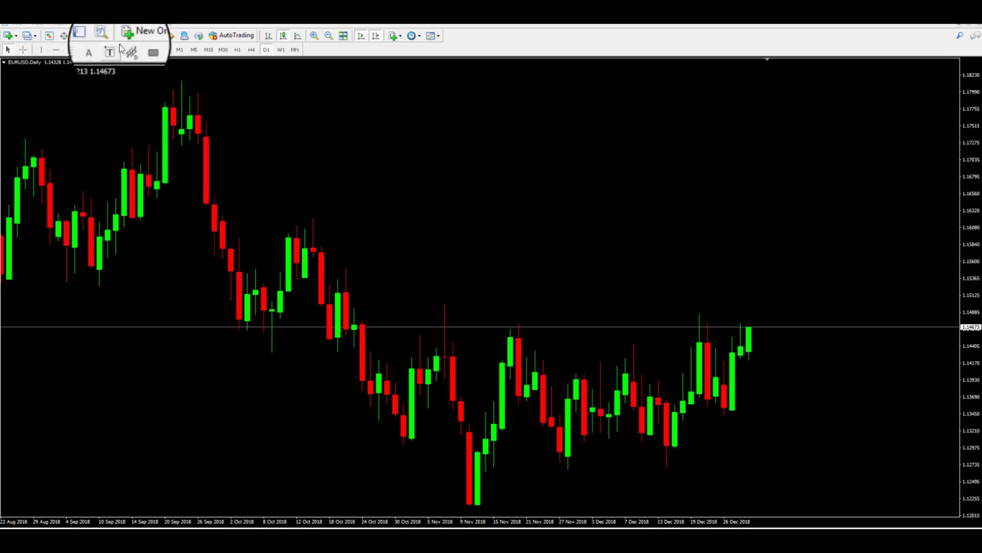
Step: Open the History Center with F2 and move it over the middle of the chart
click(138, 24)
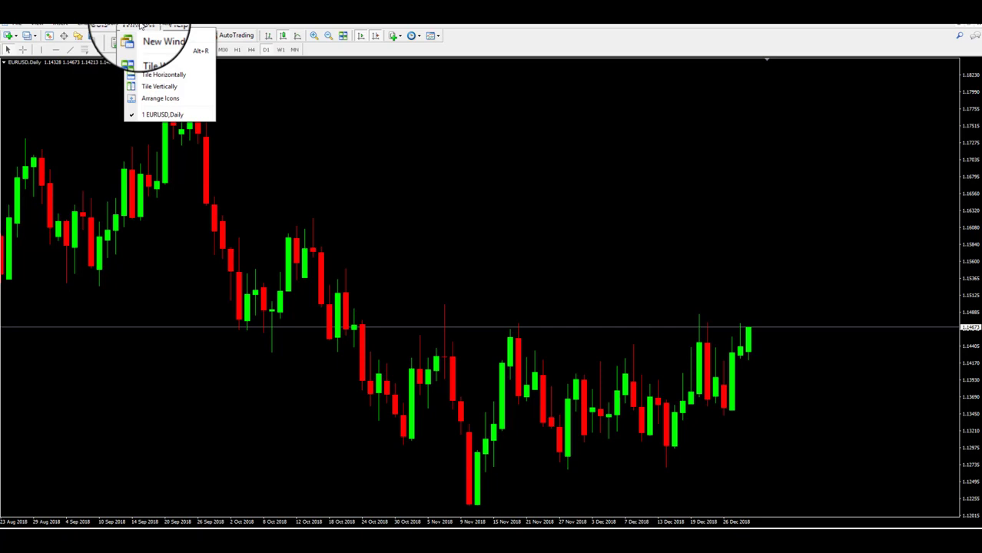
mouse_move(101, 24)
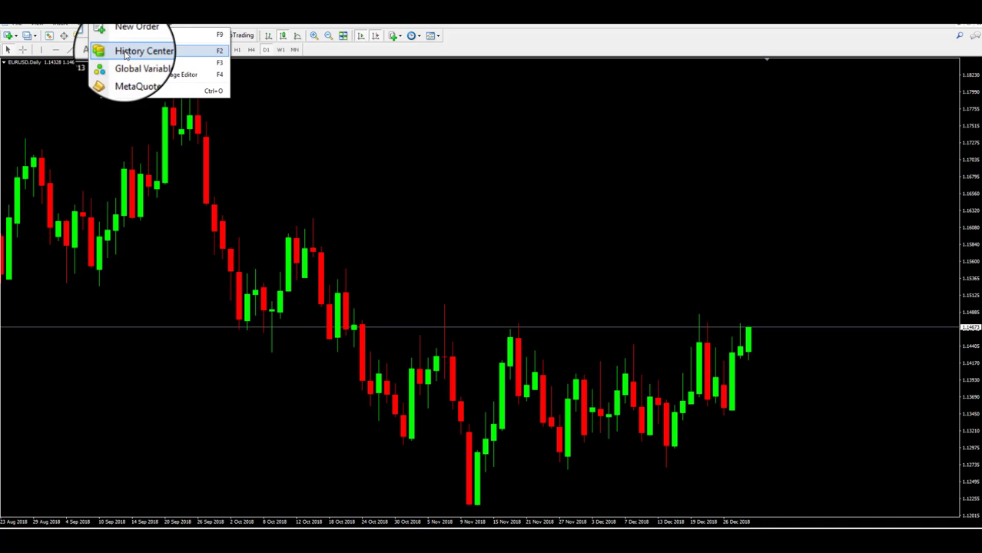
key(Escape)
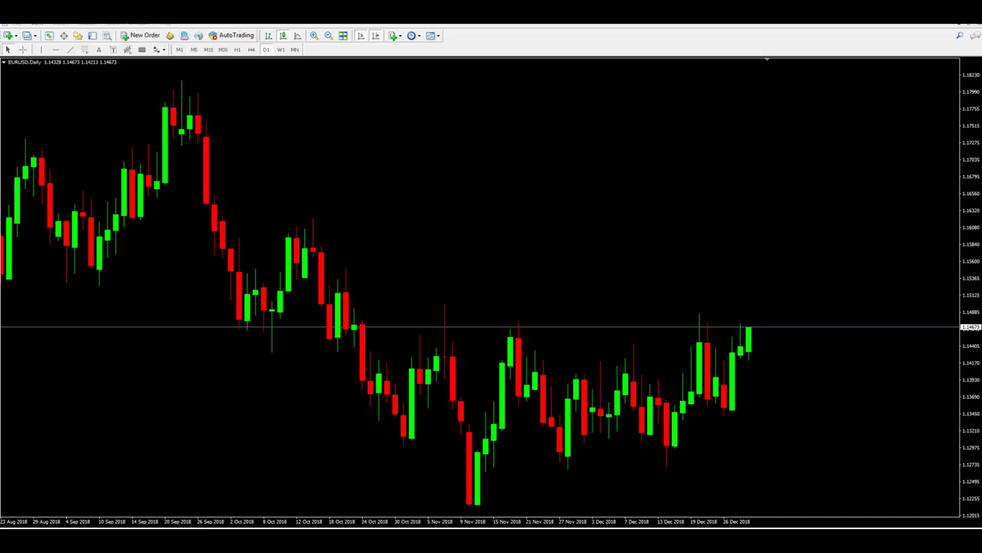
key(F2)
drag(185, 188, 379, 125)
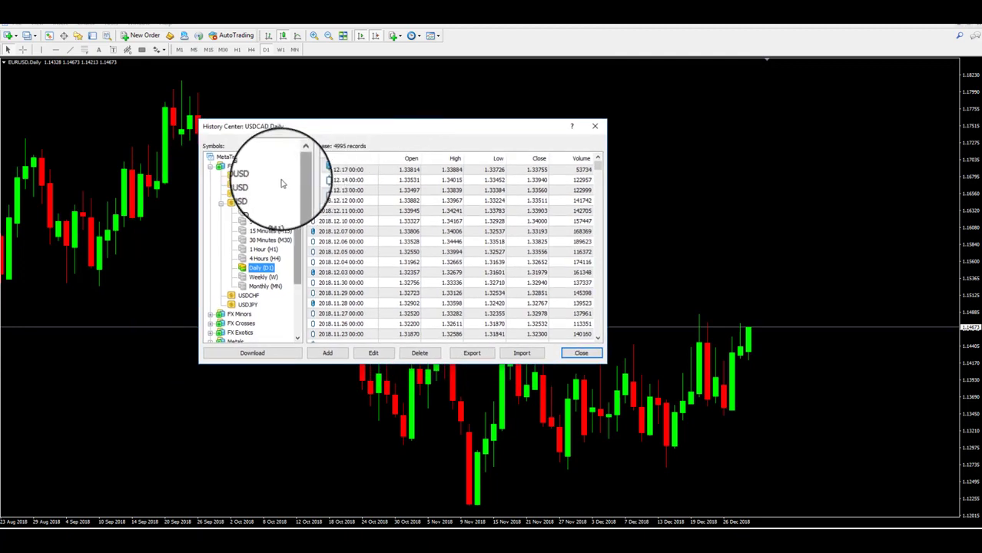
Step: Collapse USDCAD and select FX Majors > EURUSD > Daily (D1), showing 7717 records
click(221, 205)
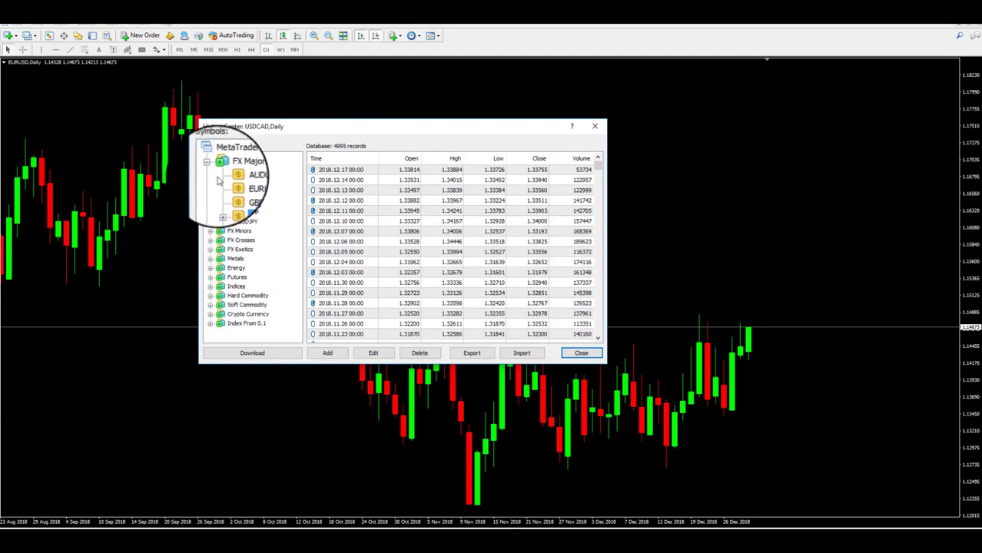
click(210, 168)
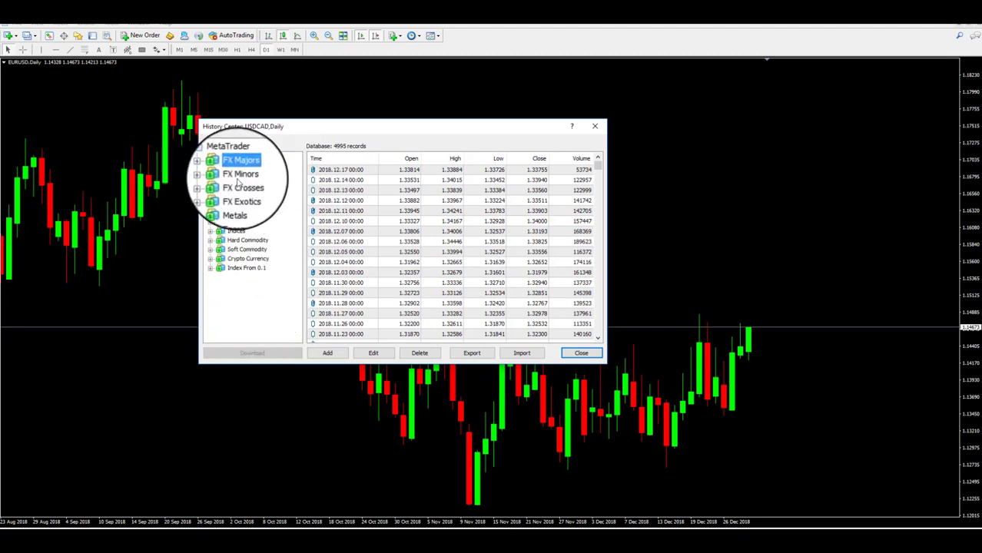
click(211, 168)
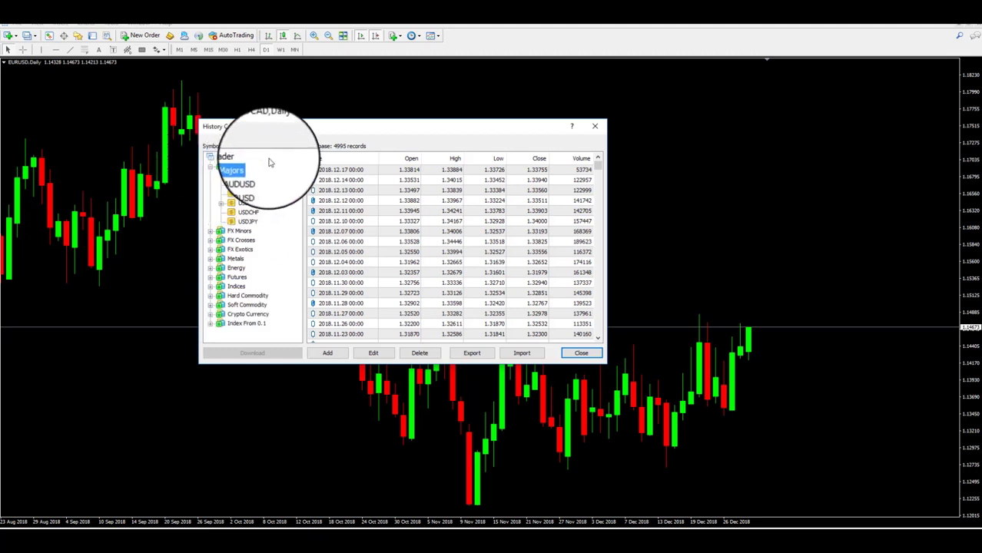
click(242, 189)
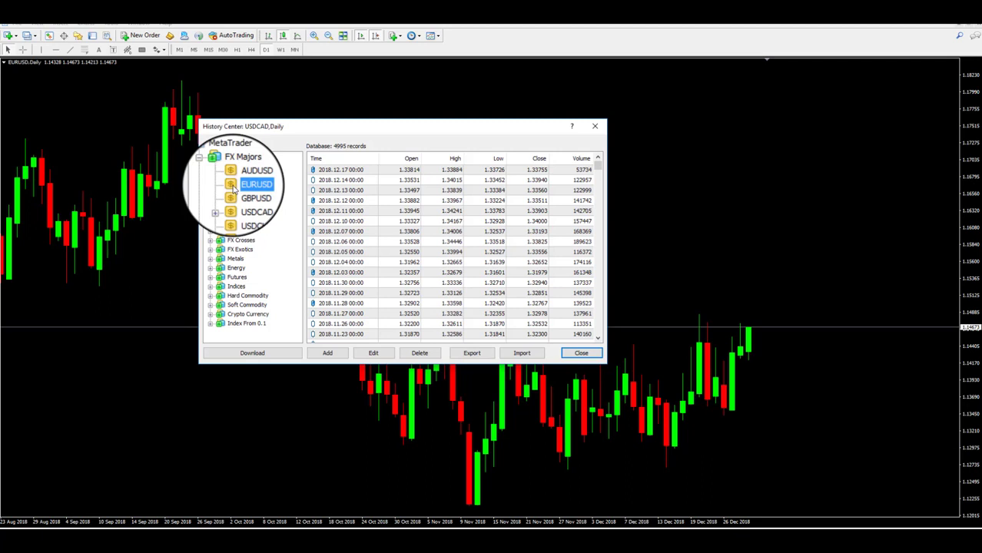
double_click(245, 188)
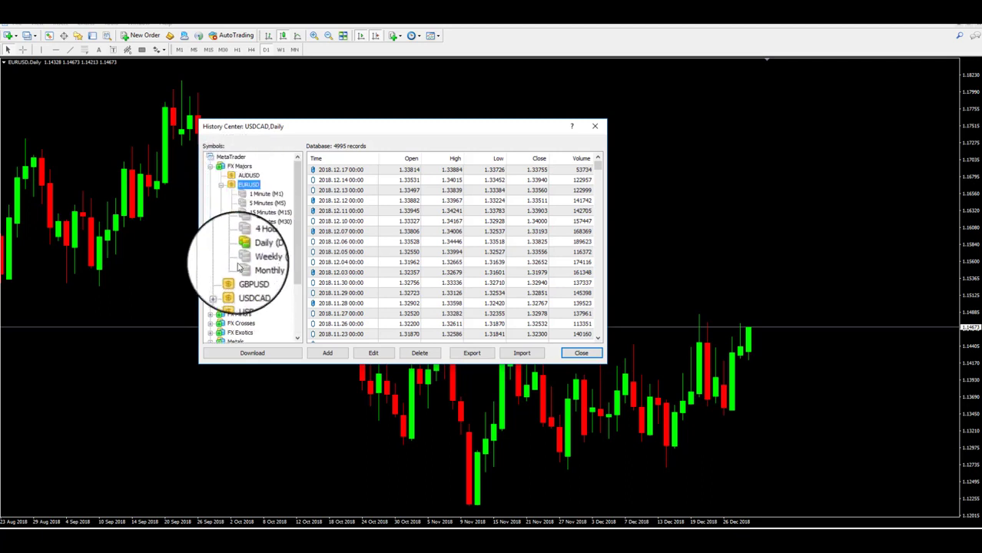
click(258, 250)
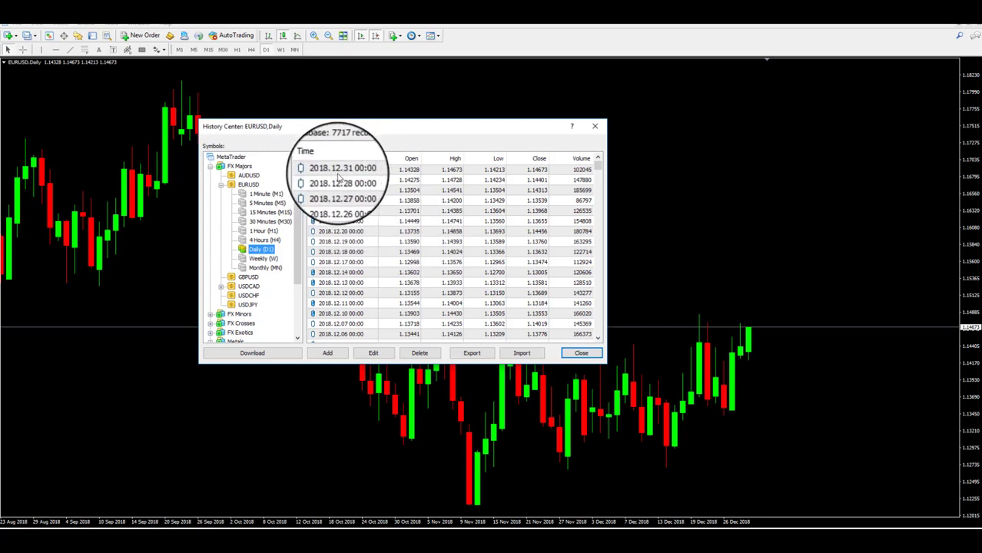
click(342, 170)
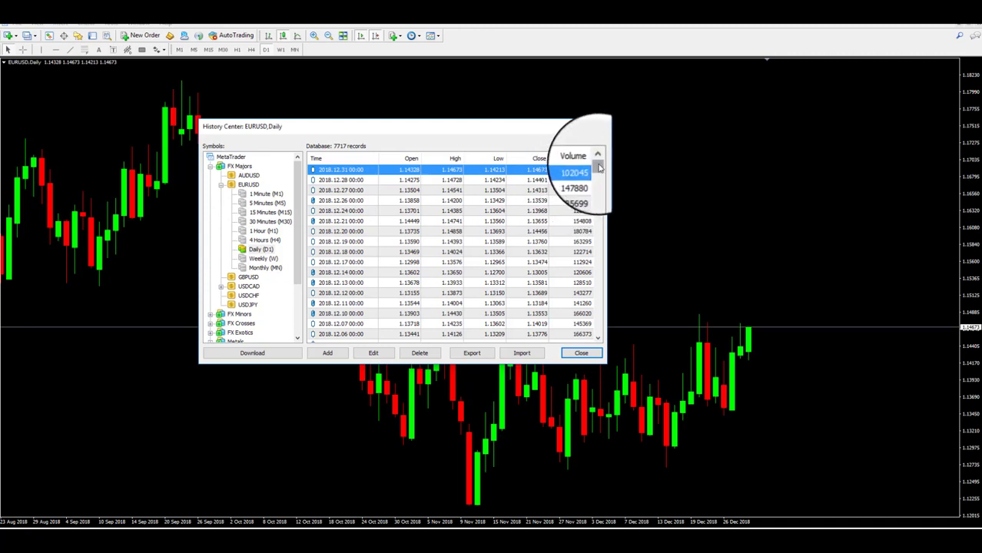
drag(600, 167, 575, 343)
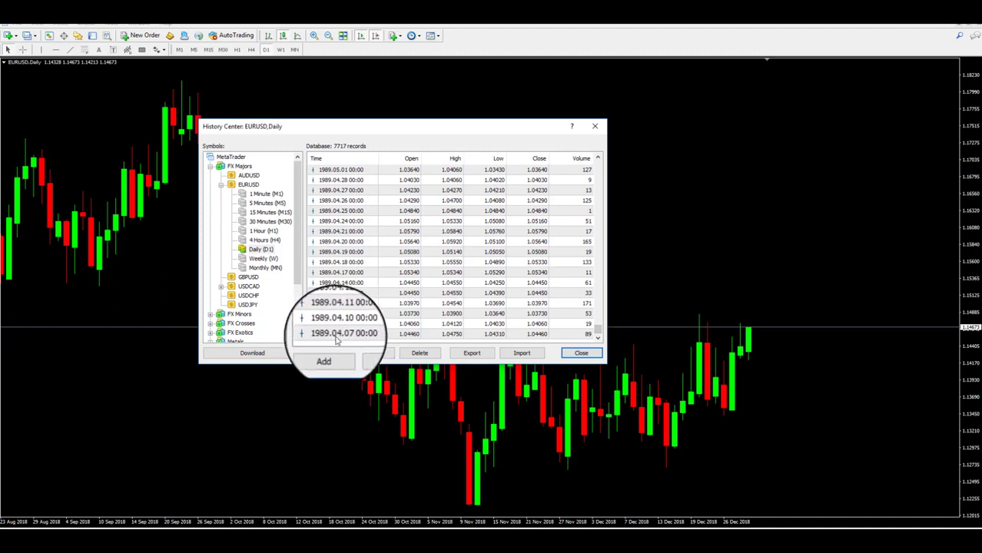
click(355, 335)
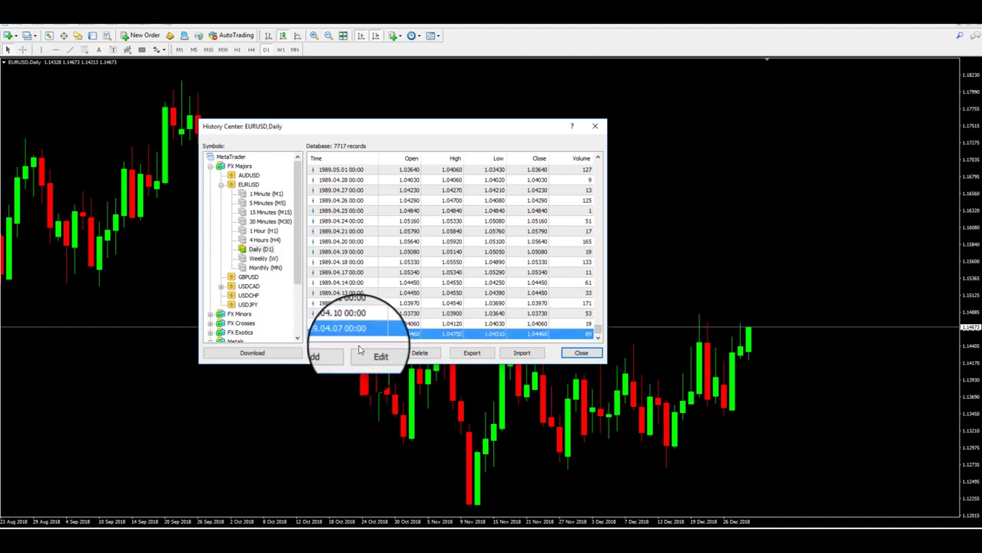
Step: Export the EURUSD D1 history, replacing '1440' in the file name with 'daily'
click(473, 354)
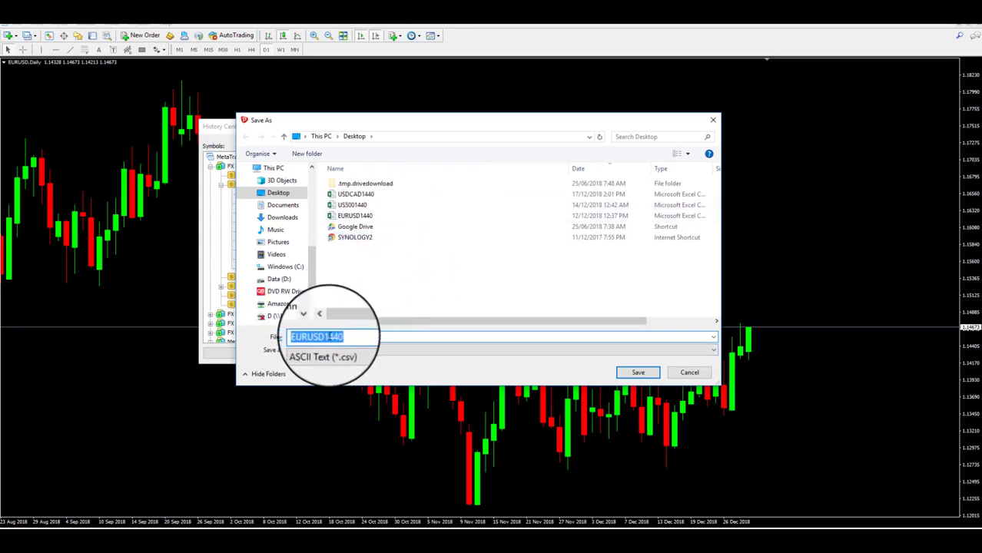
drag(326, 336, 377, 322)
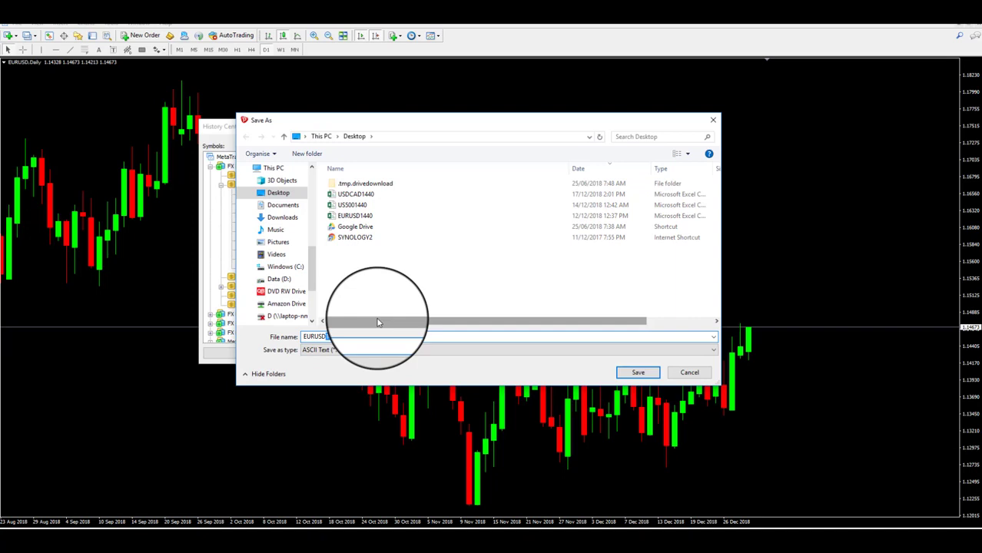
key(BackSpace)
text(daily)
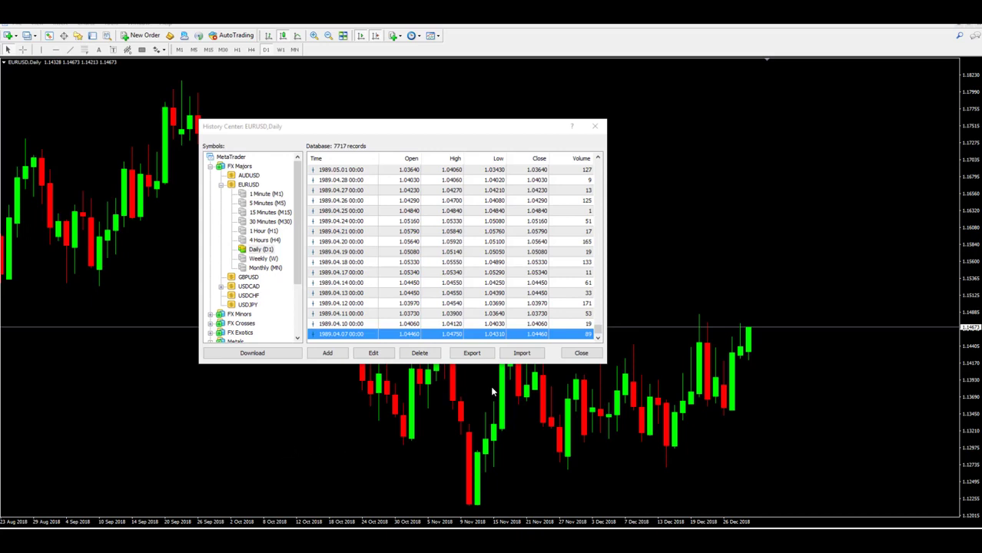
Step: Close the History Center and drag ATS_DataCollector from the Navigator onto the EURUSD chart
click(574, 355)
click(578, 353)
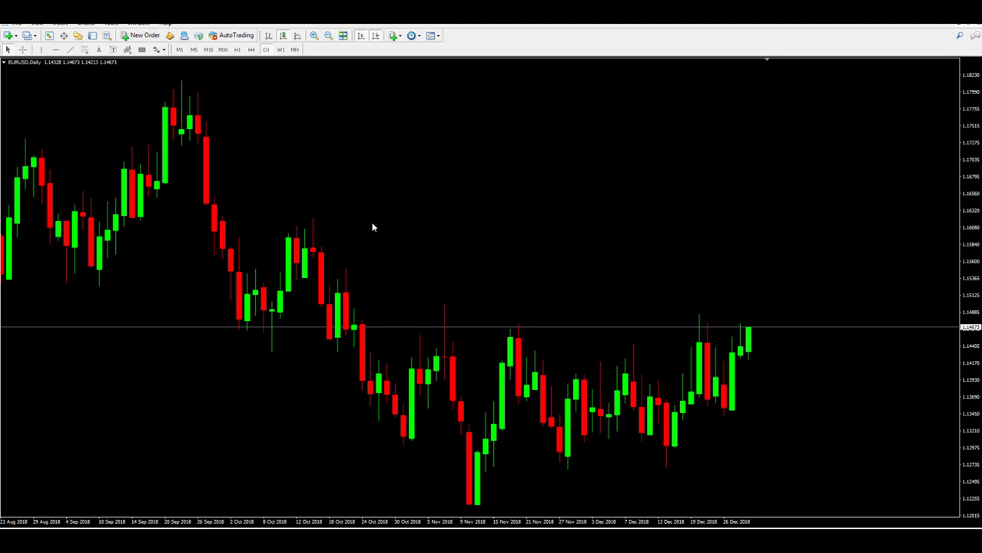
click(78, 36)
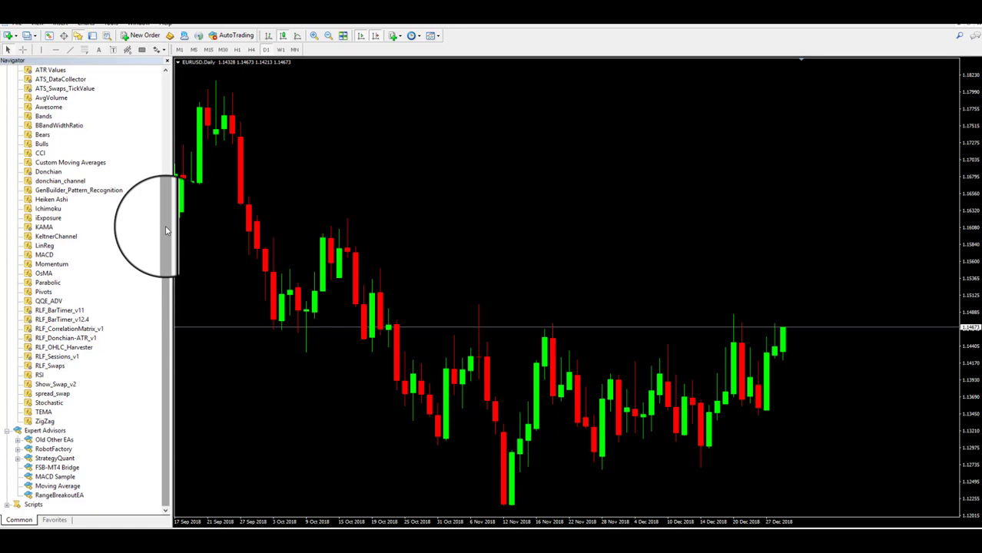
drag(165, 230, 164, 158)
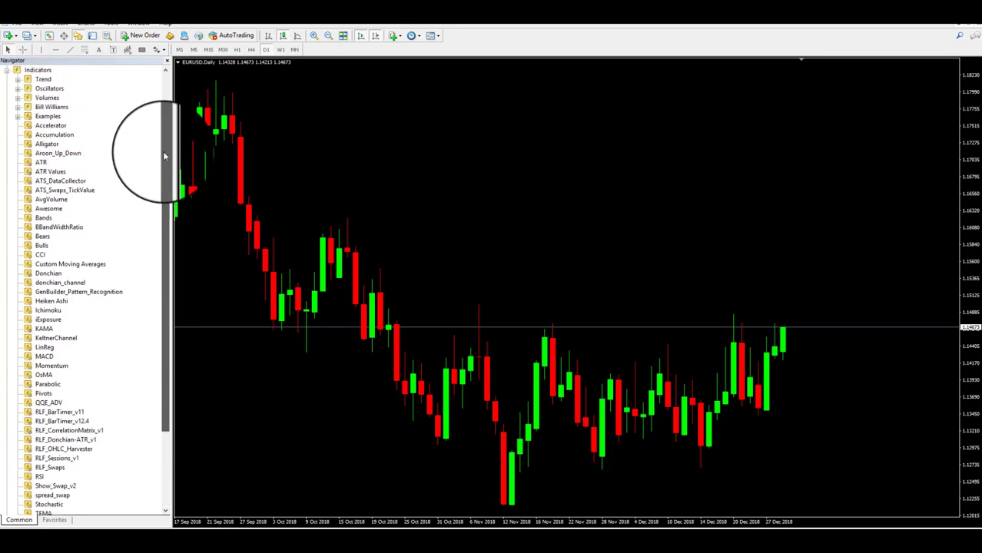
click(58, 183)
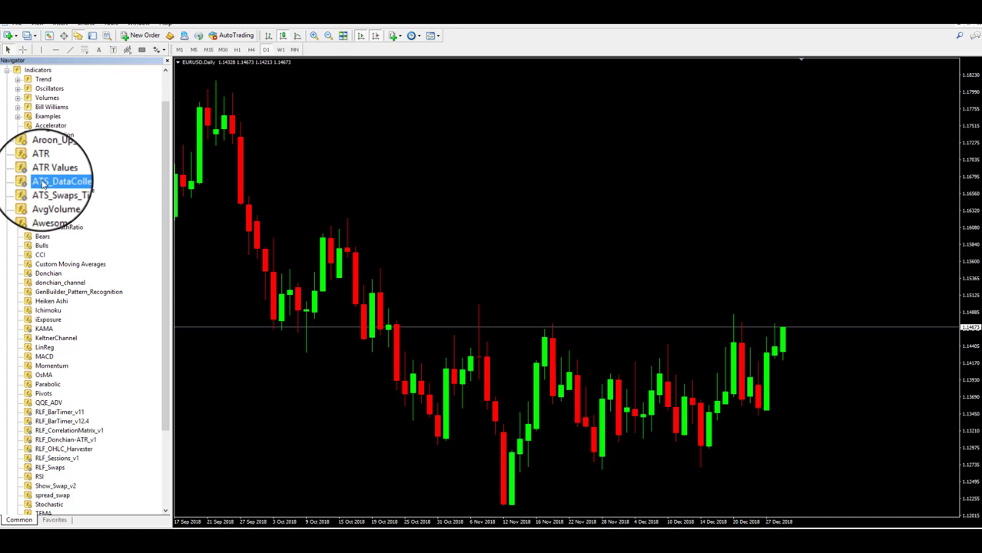
click(414, 159)
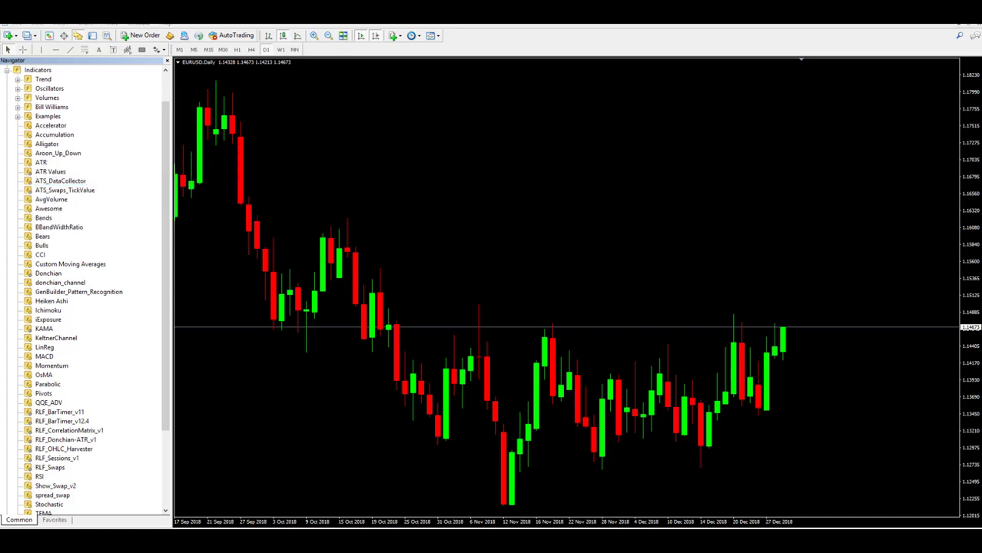
drag(61, 180, 471, 202)
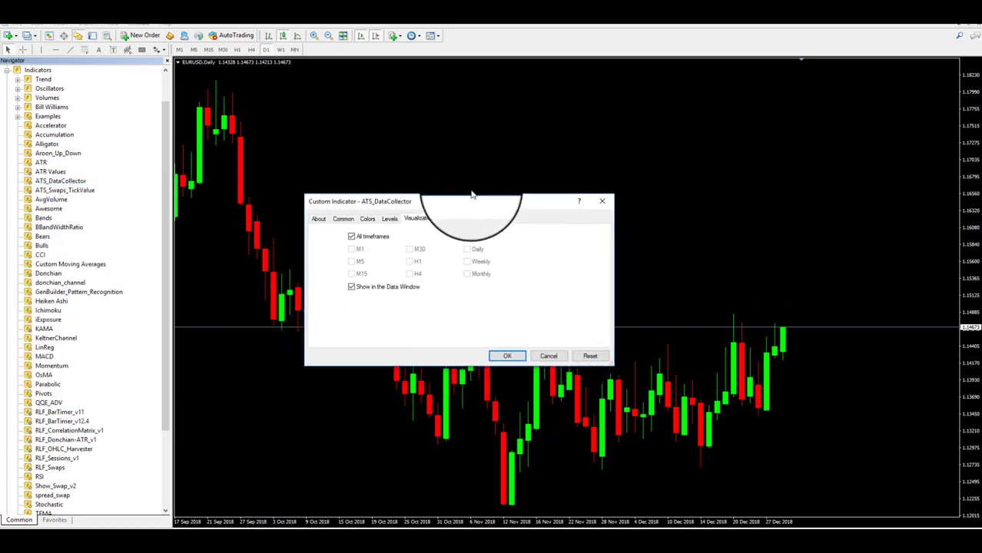
Step: Accept the ATS_DataCollector settings, showing Tick Value 1.42025, Long SWAP $-15.17, Short SWAP $8.82
click(513, 340)
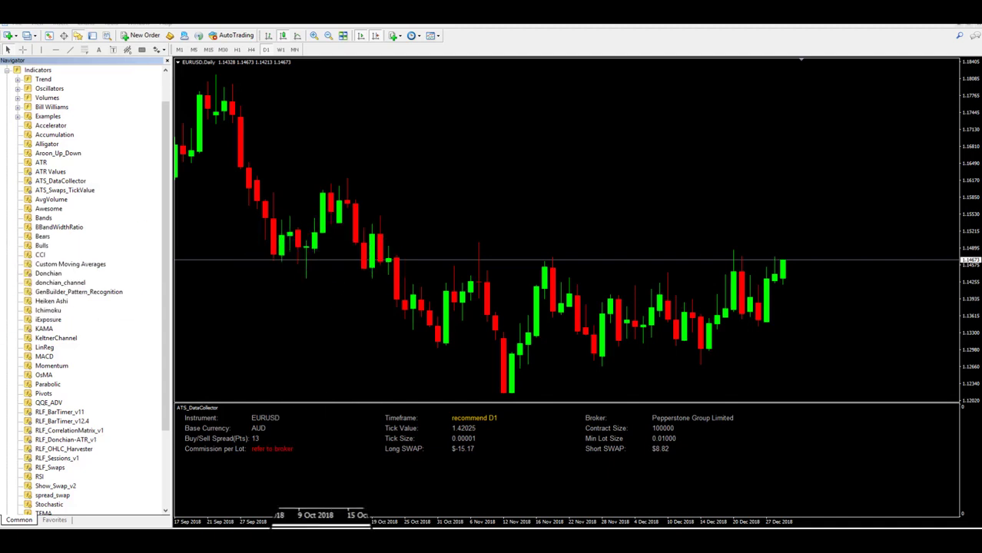
Step: Select the Bollinger Mean Reversion Template file in the Data folder and bring its Excel workbook forward
mouse_move(213, 541)
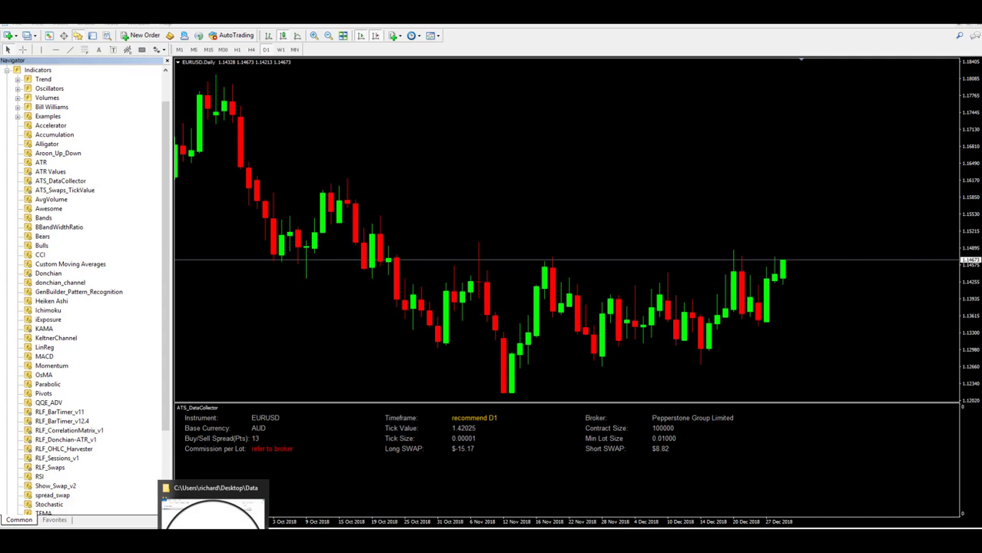
click(213, 511)
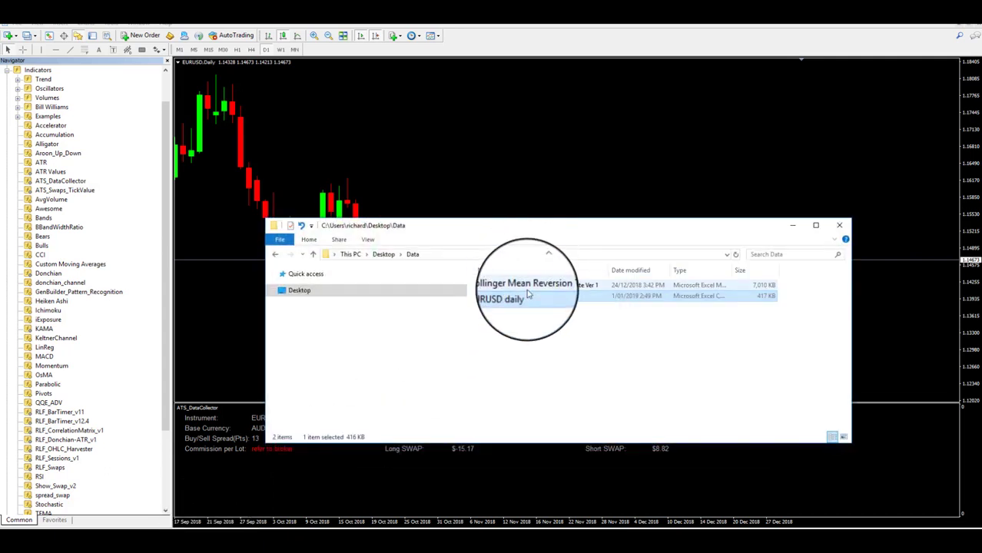
click(528, 288)
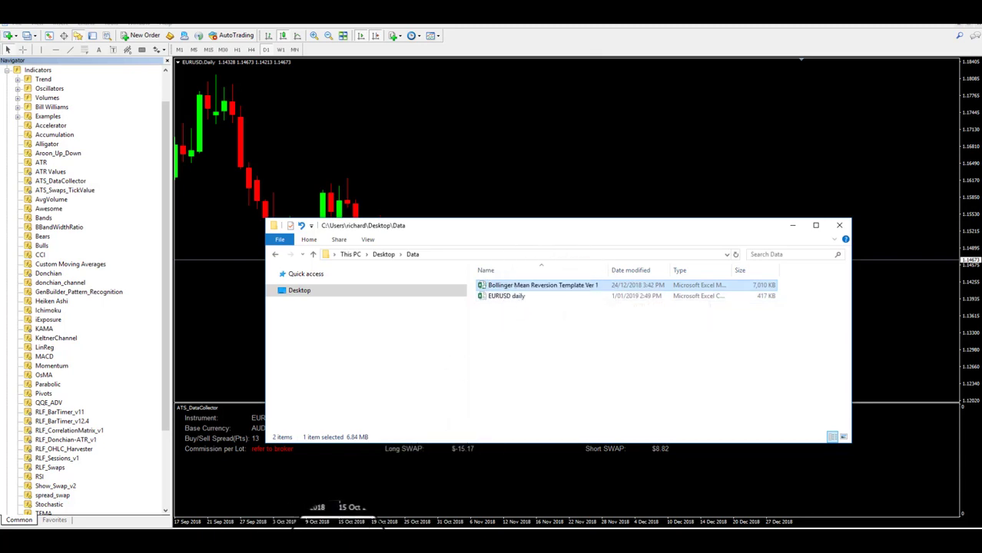
click(350, 542)
click(375, 498)
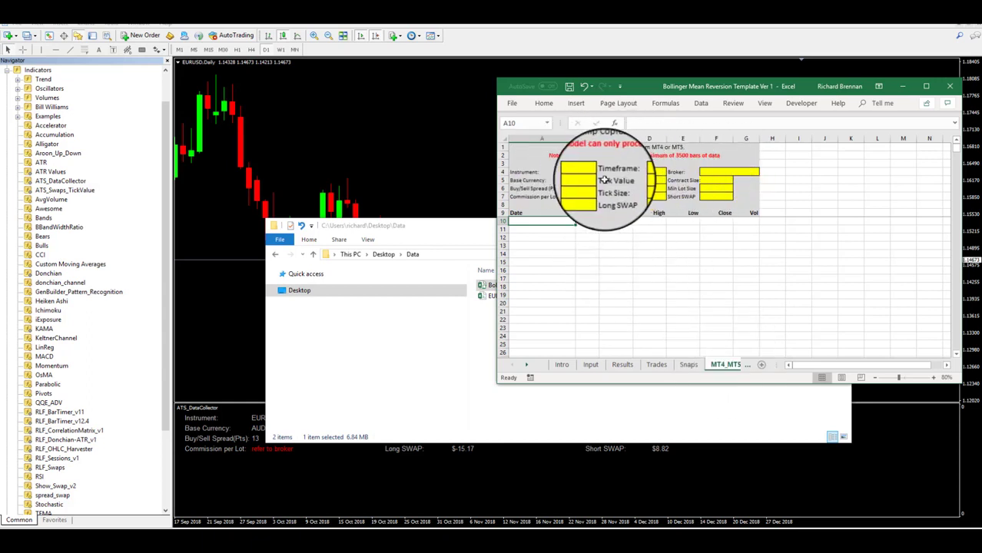
click(444, 231)
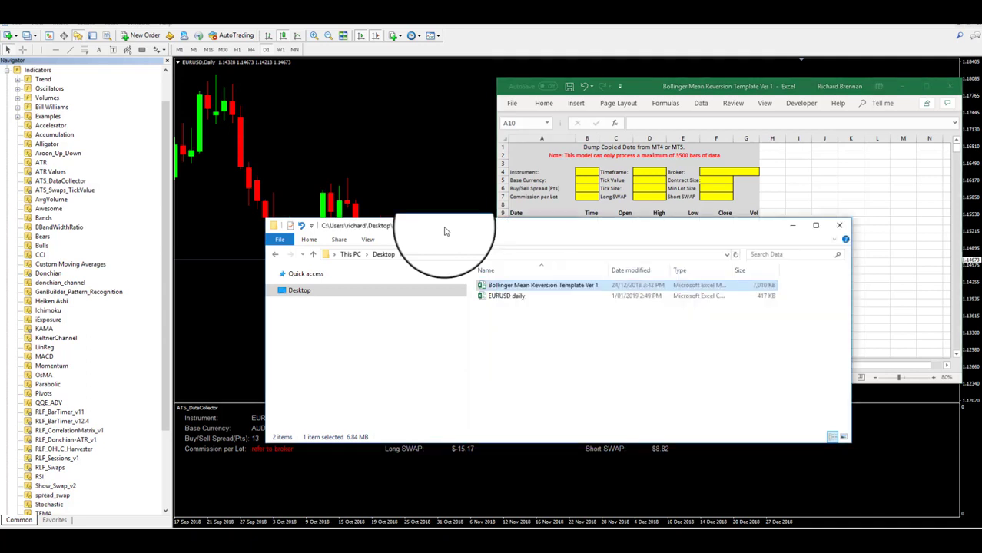
Step: Fill B4:B7 with instrument EURUSD, currency AUD, spread 13 and commission 7.00
click(792, 225)
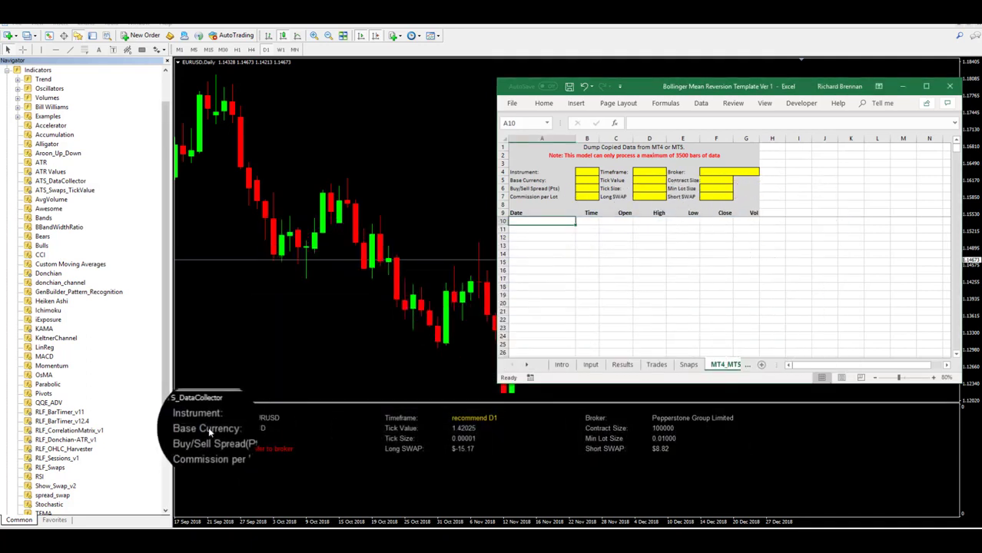
click(589, 172)
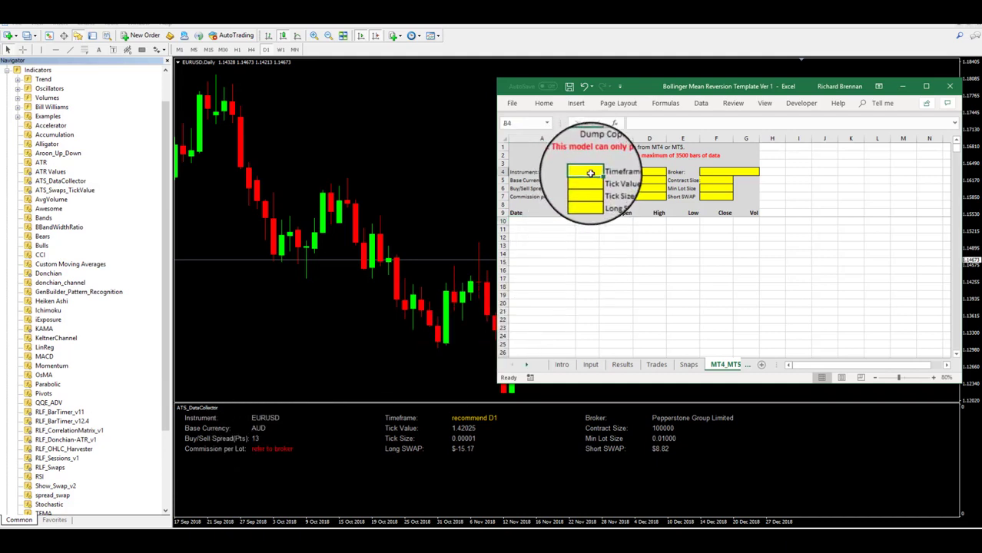
text(EURUSD)
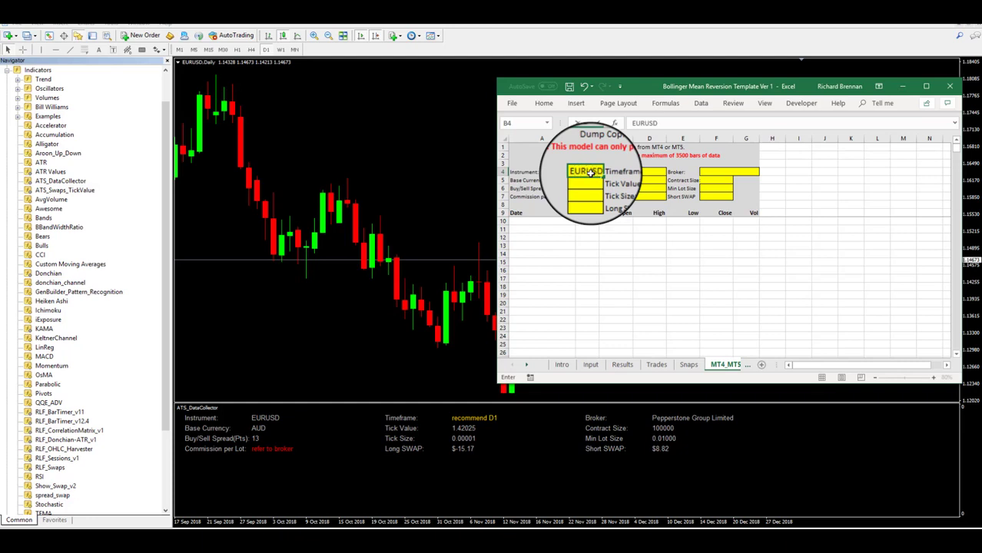
key(Return)
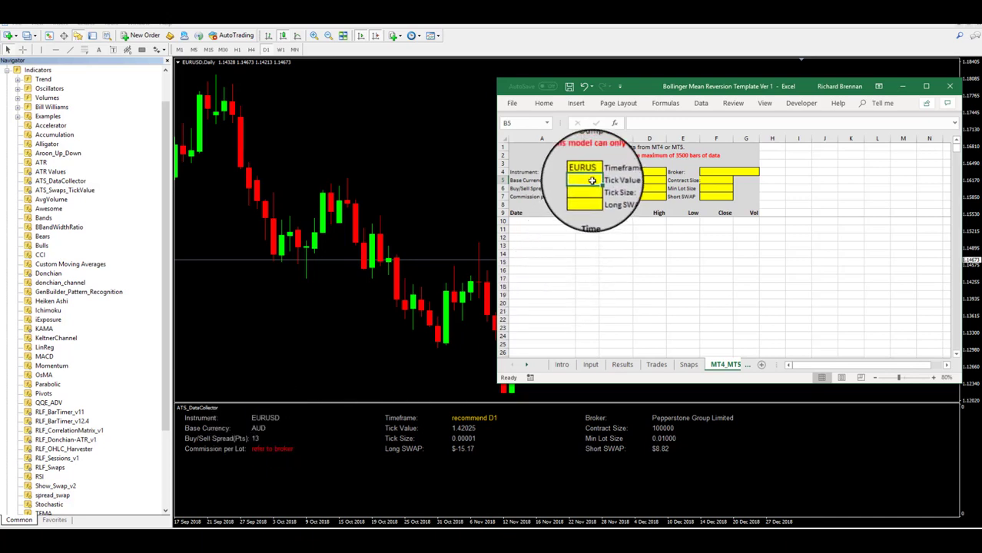
text(A)
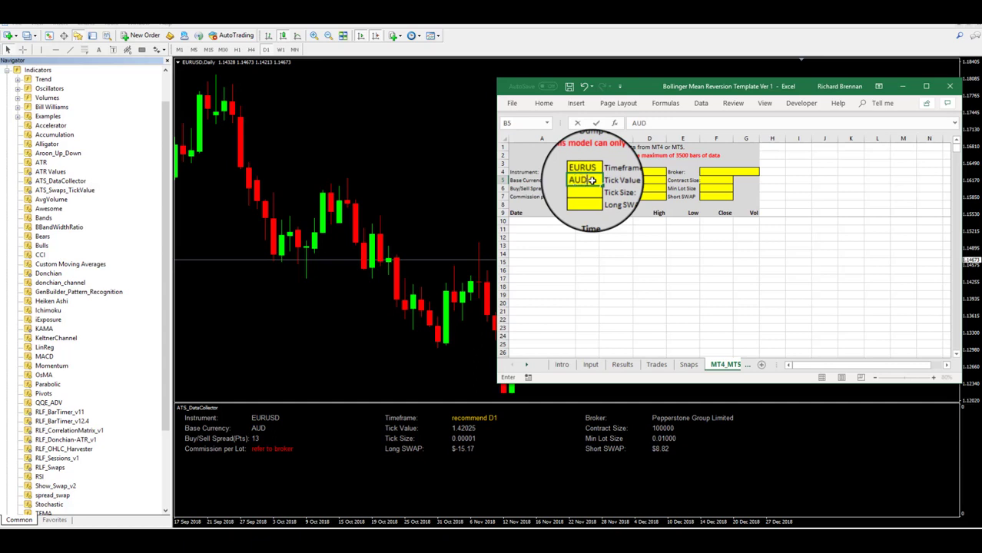
text(UD)
key(Up)
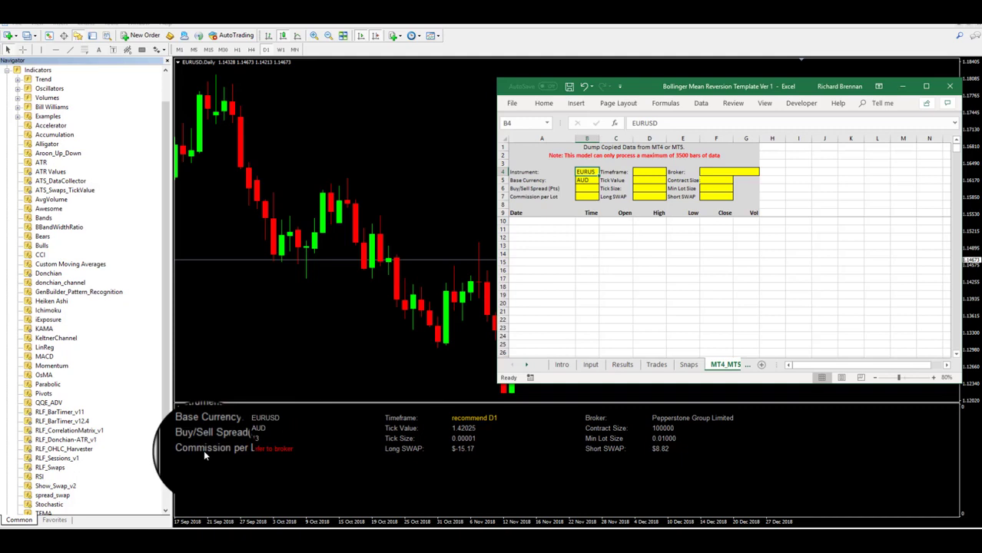
click(585, 189)
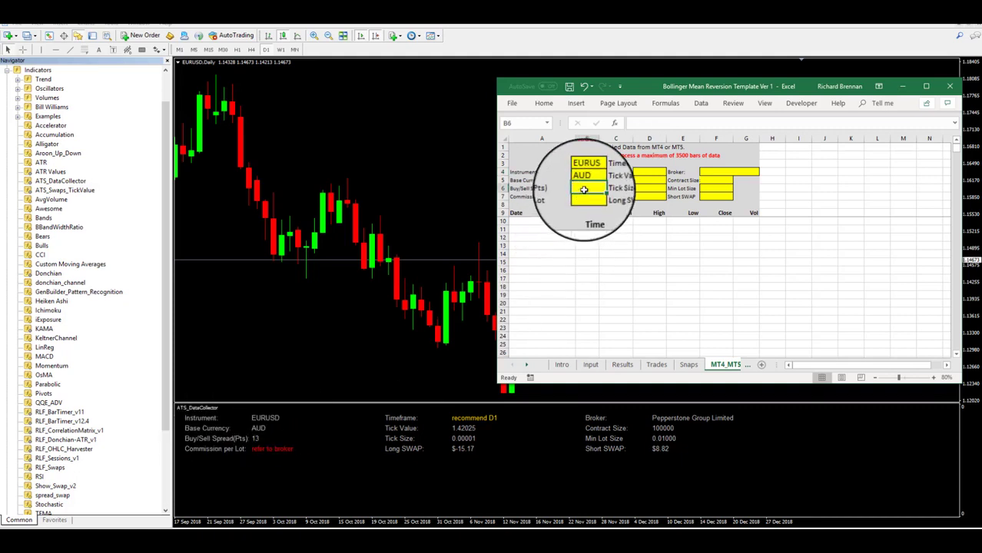
text(13)
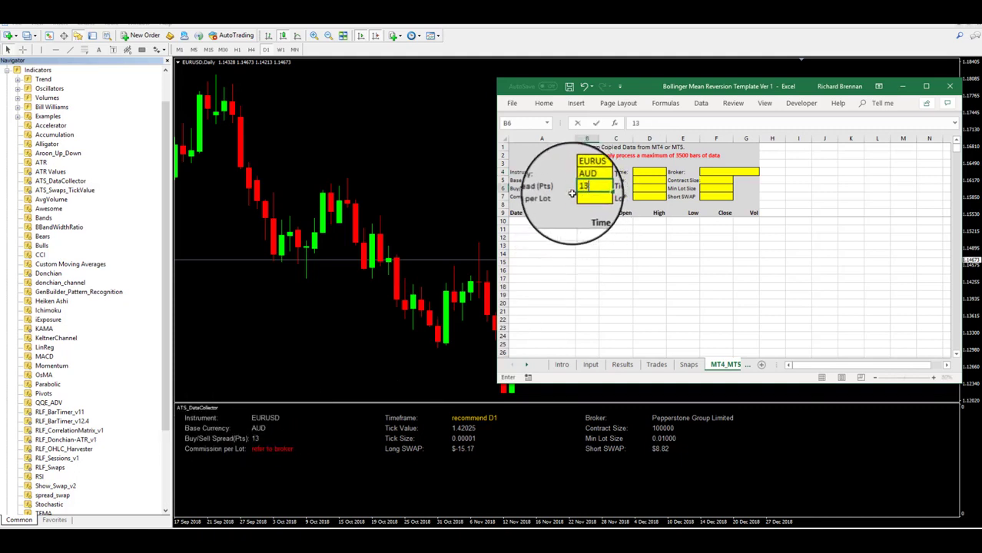
click(581, 197)
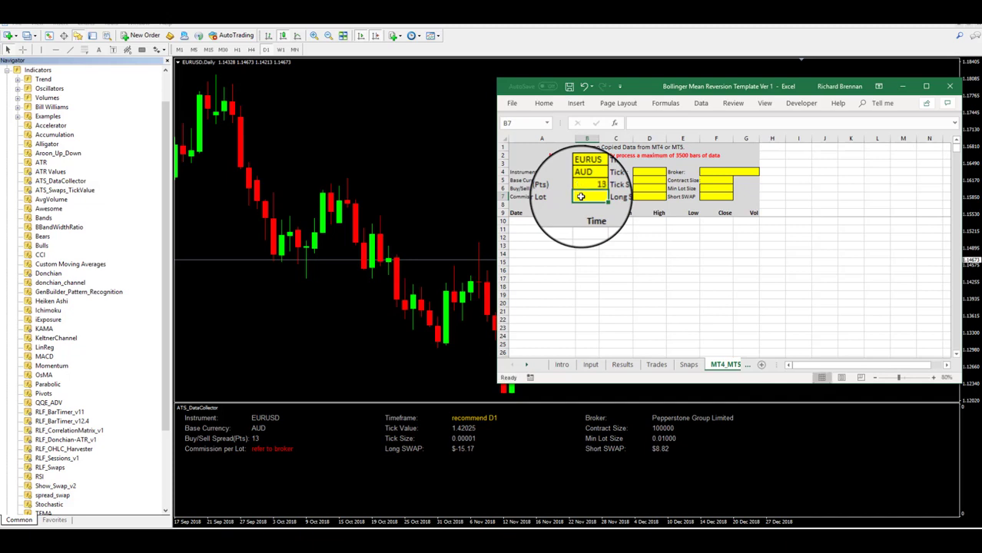
text(7)
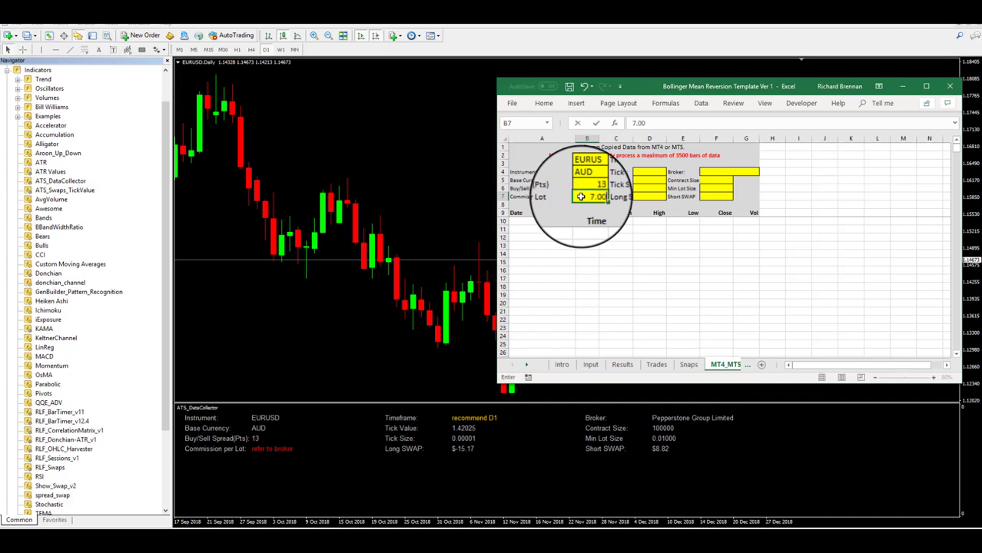
text(.00)
Step: Enter timeframe D1, tick value 1.42 and tick size 0.00001 in D4:D6, starting long swap -15.17
click(645, 172)
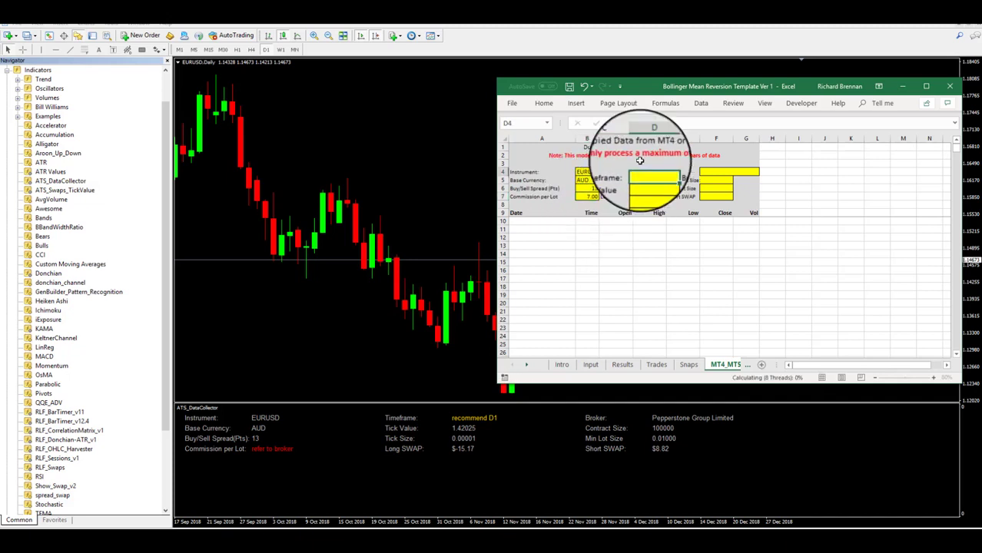
text(D)
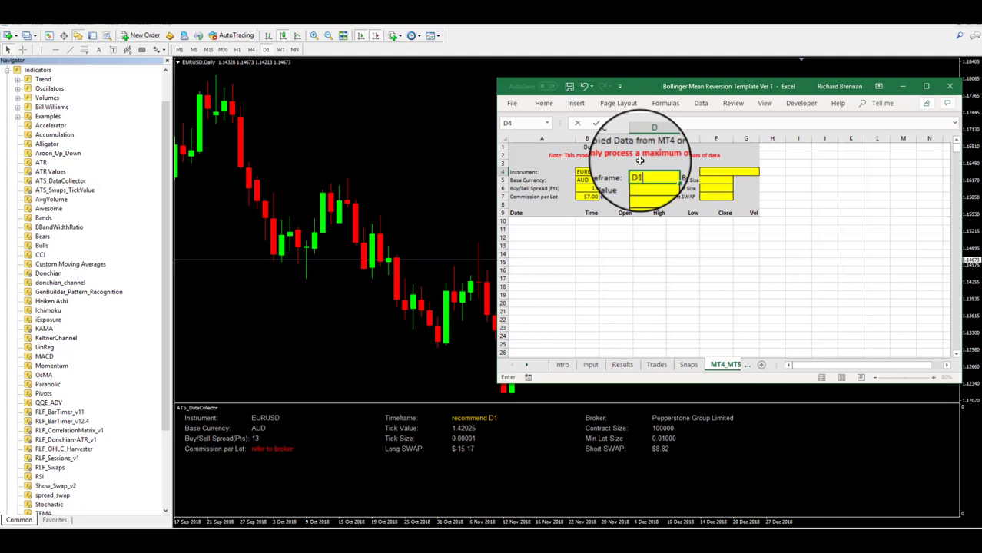
text(1)
key(Return)
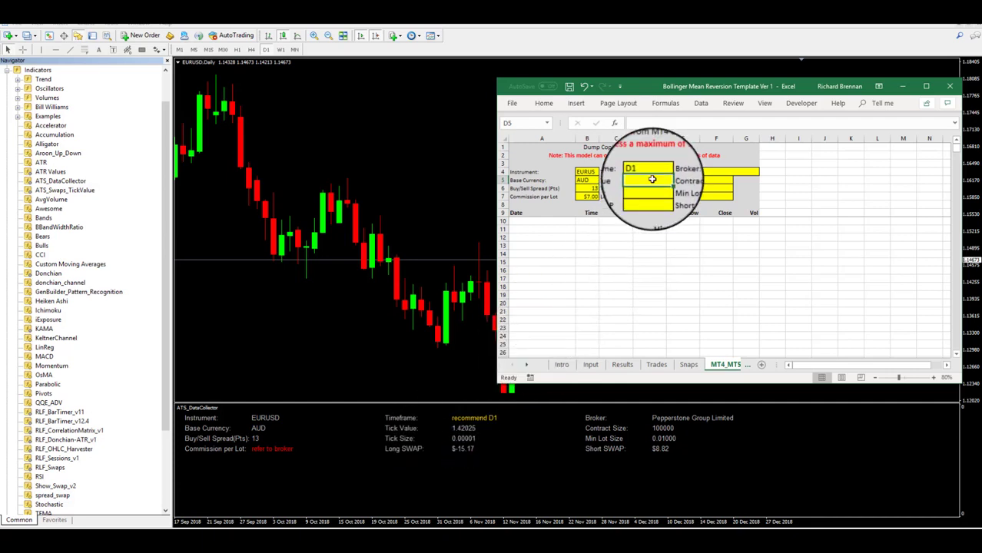
text(1.4)
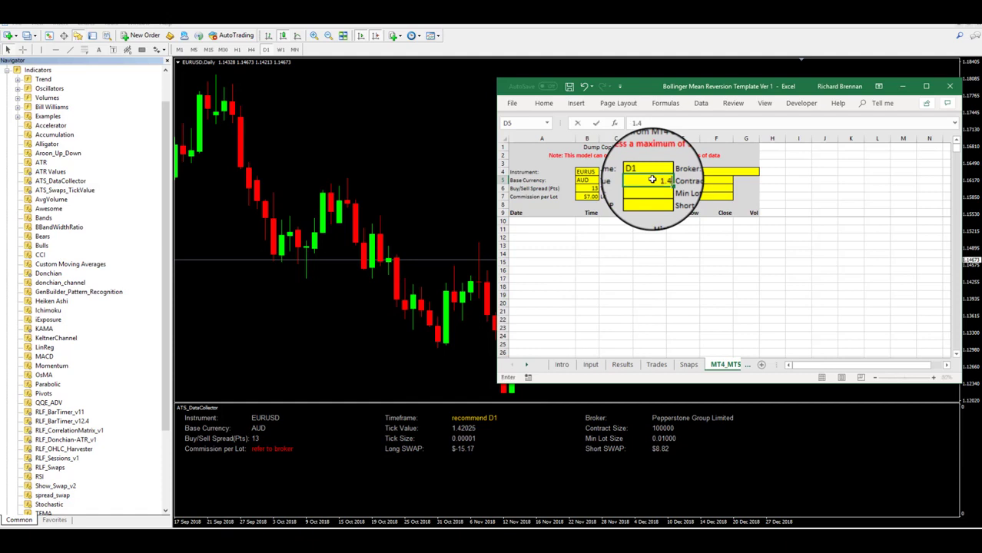
text(2)
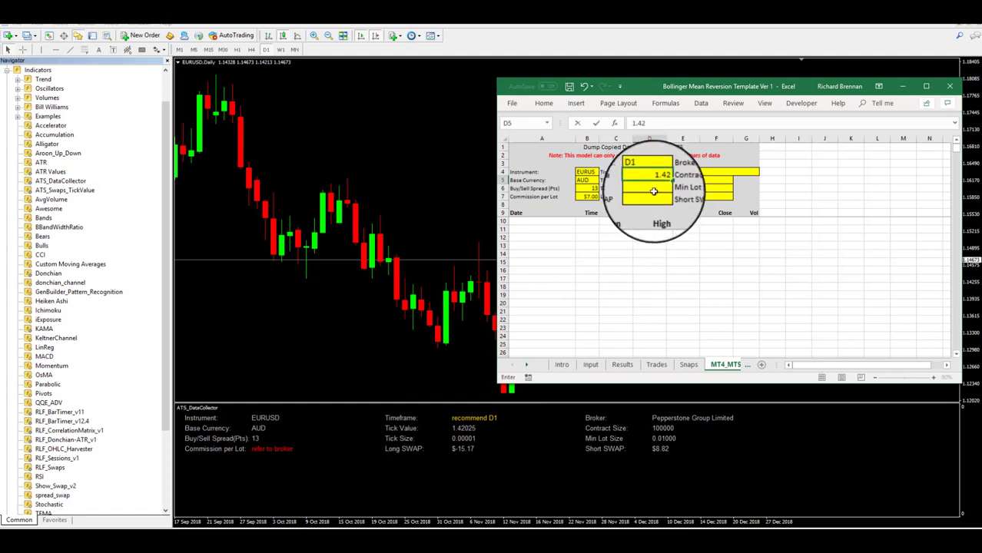
key(Return)
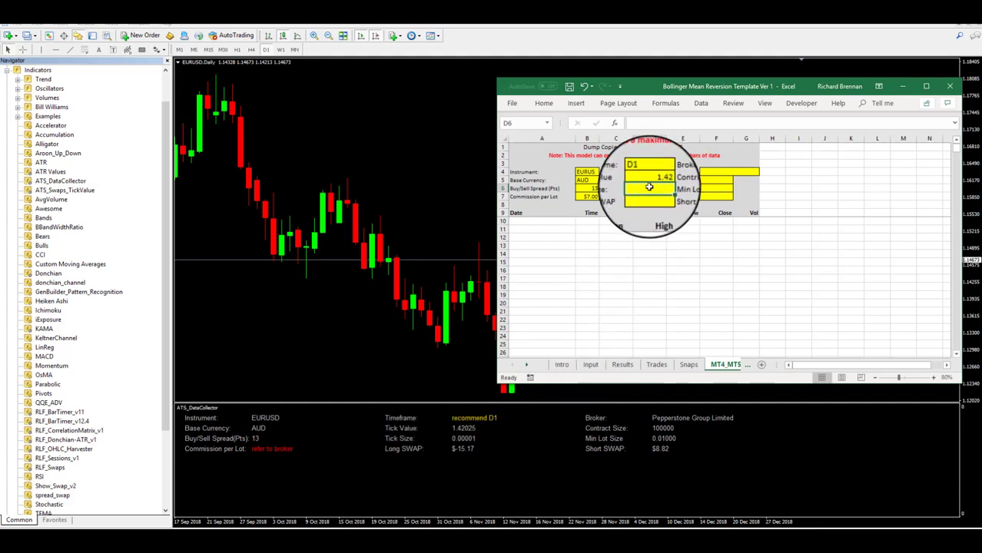
text(0.0)
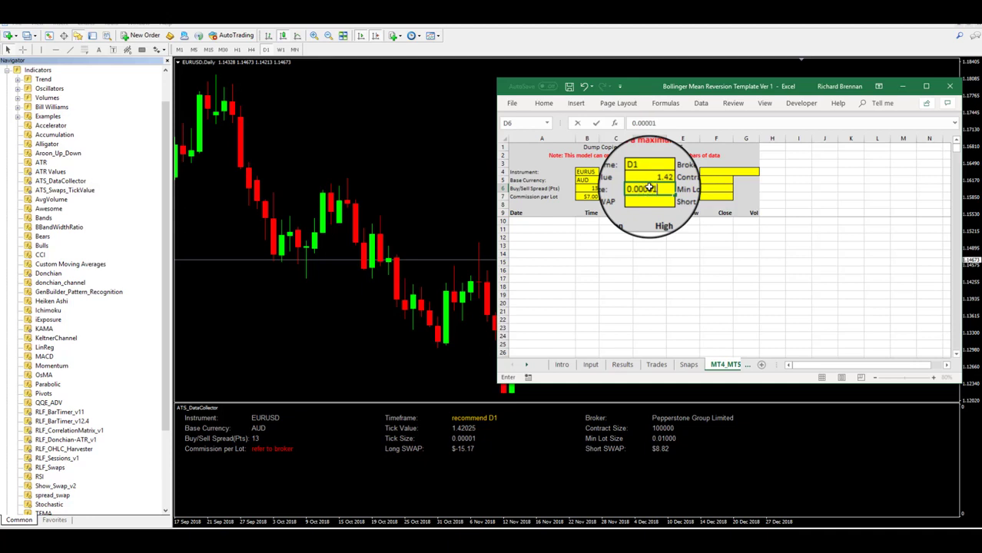
text(0001)
key(Return)
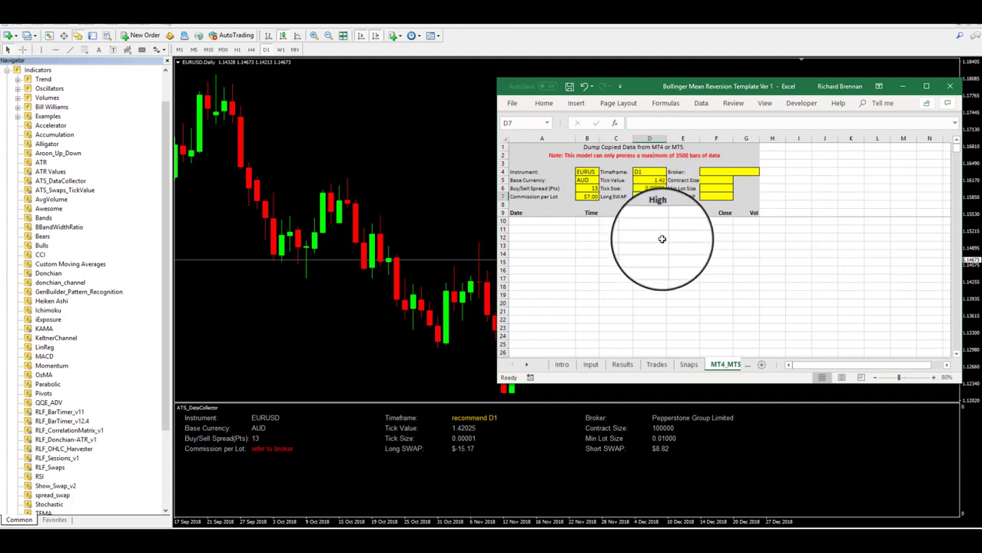
text(=)
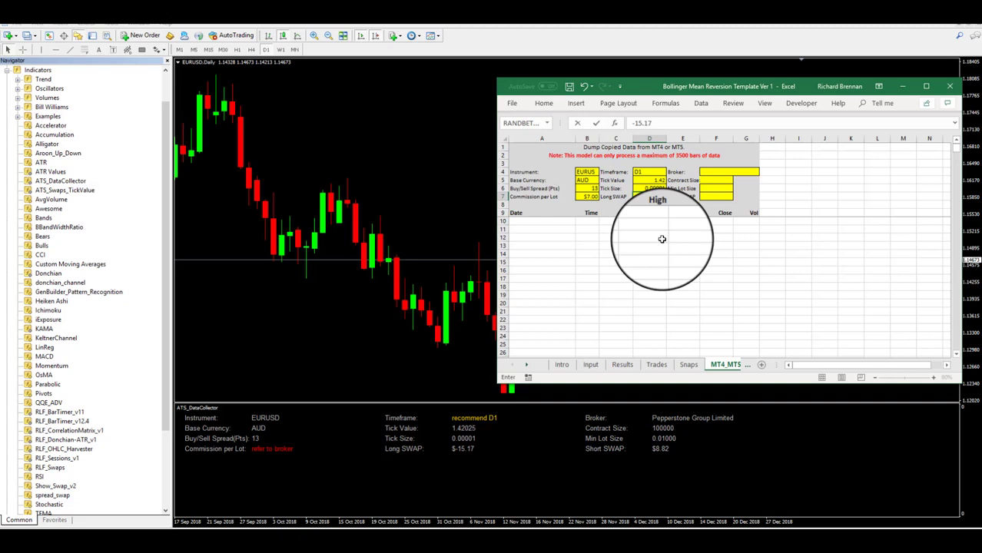
Step: Type the broker PEPPERSTONE in F4, correcting its lowercase first letter
click(707, 172)
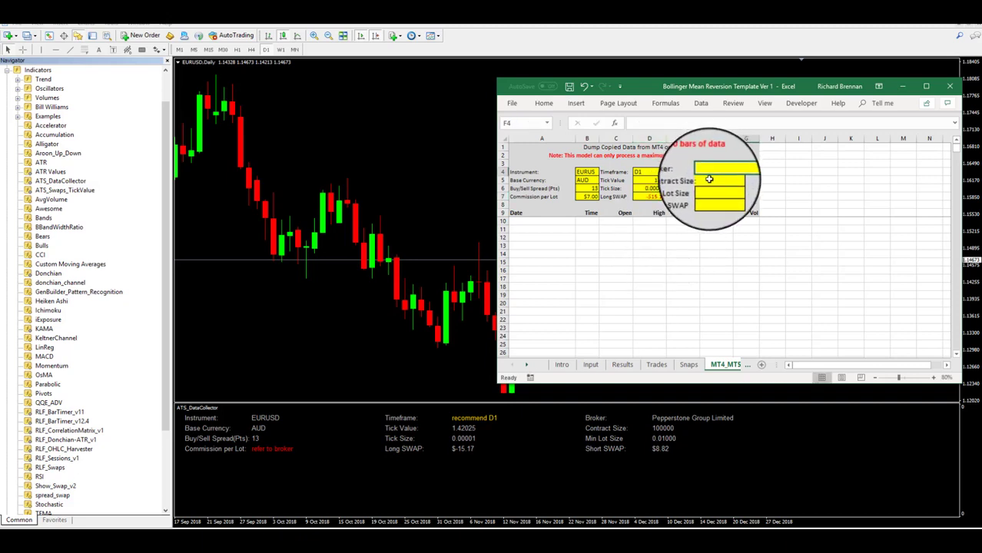
text(pEPPER)
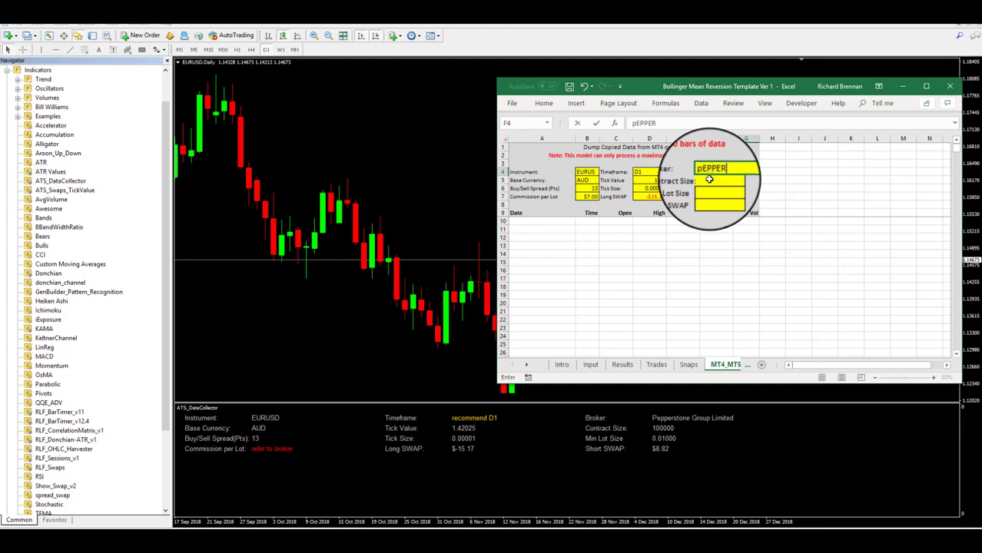
text(STONE)
drag(704, 172, 708, 172)
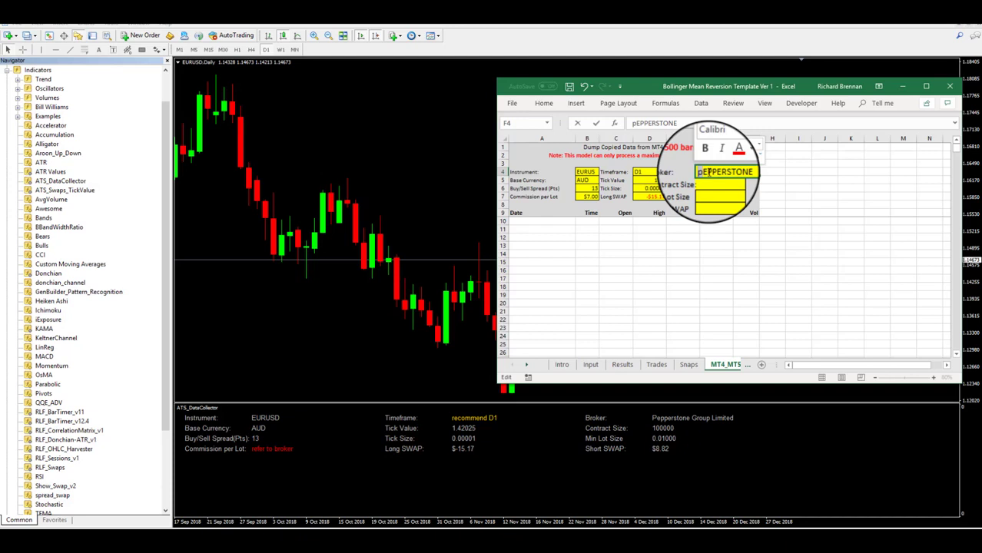
text(P)
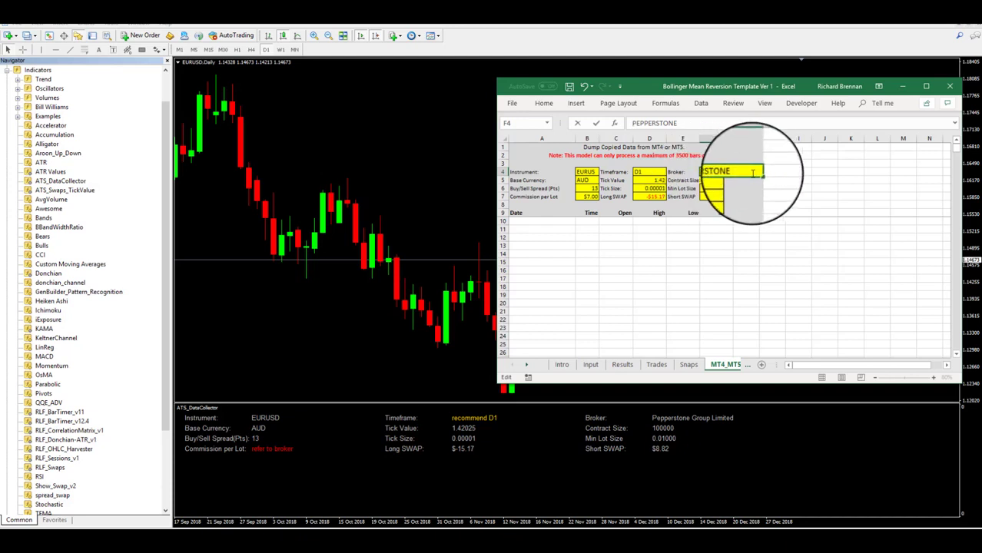
click(717, 179)
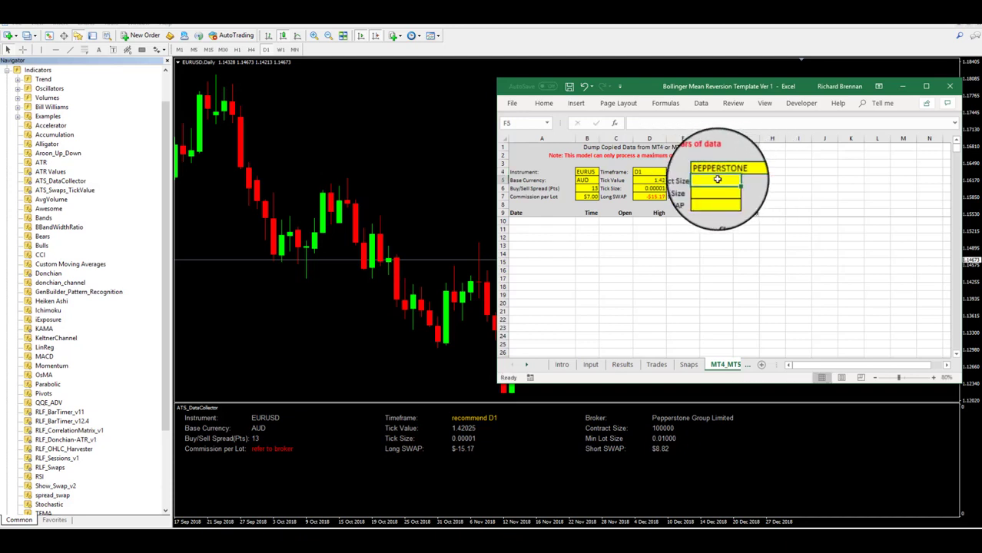
Step: Enter contract size 100000, min lot size 0.01 and short SWAP 8.82 in F5:F7
text(100000)
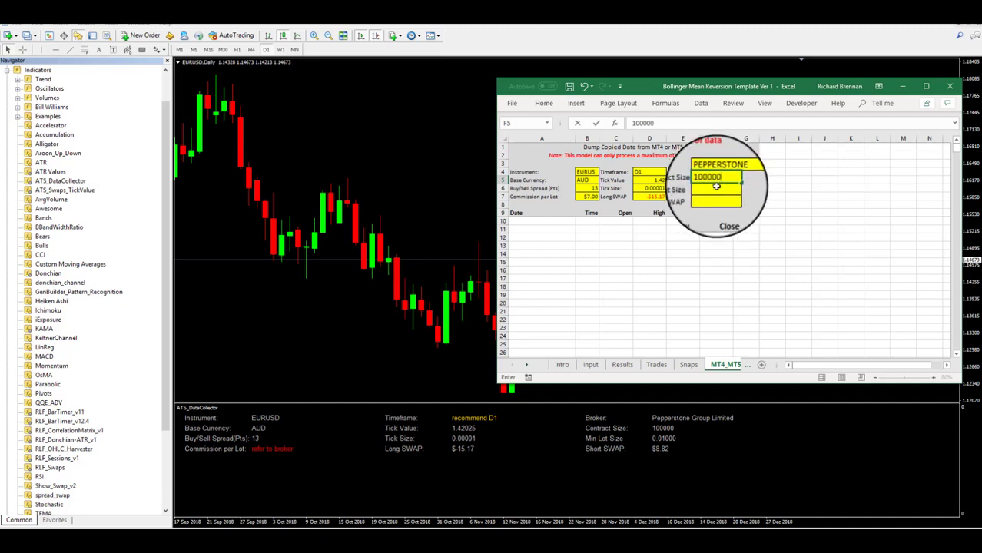
click(714, 189)
text(0.01)
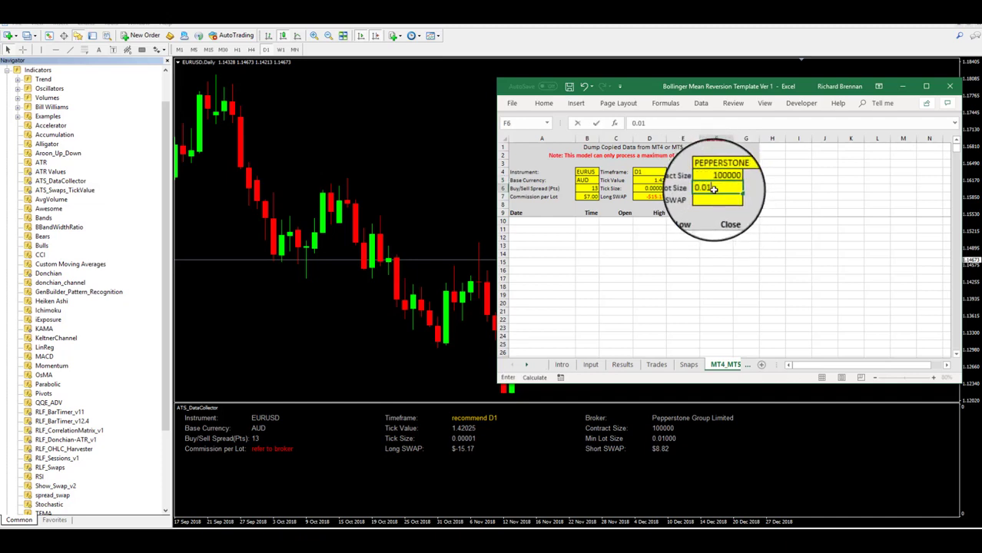
click(721, 198)
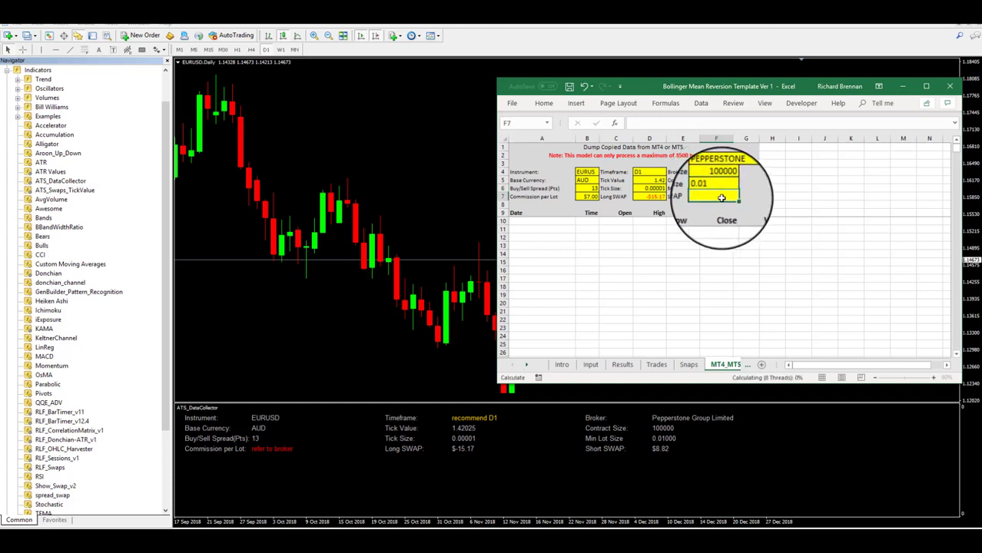
text(8.82)
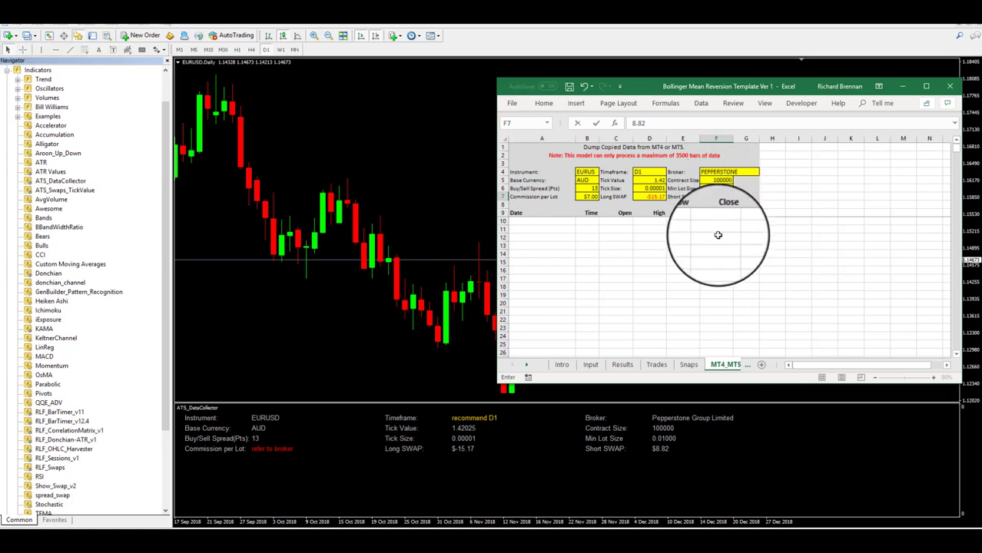
click(716, 237)
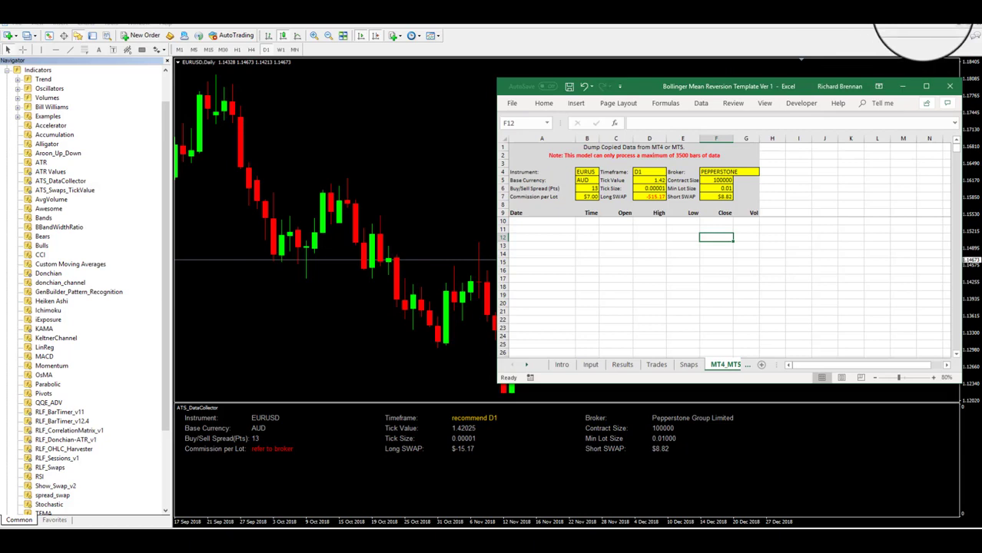
Step: Minimize MetaTrader 4 and bring the EURUSD daily CSV workbook to the front
click(926, 17)
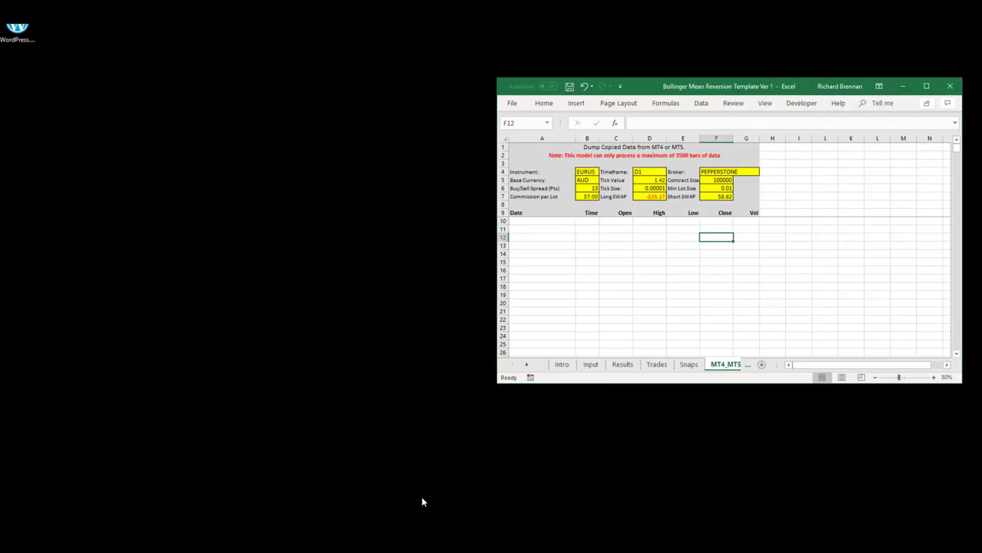
mouse_move(338, 538)
click(299, 511)
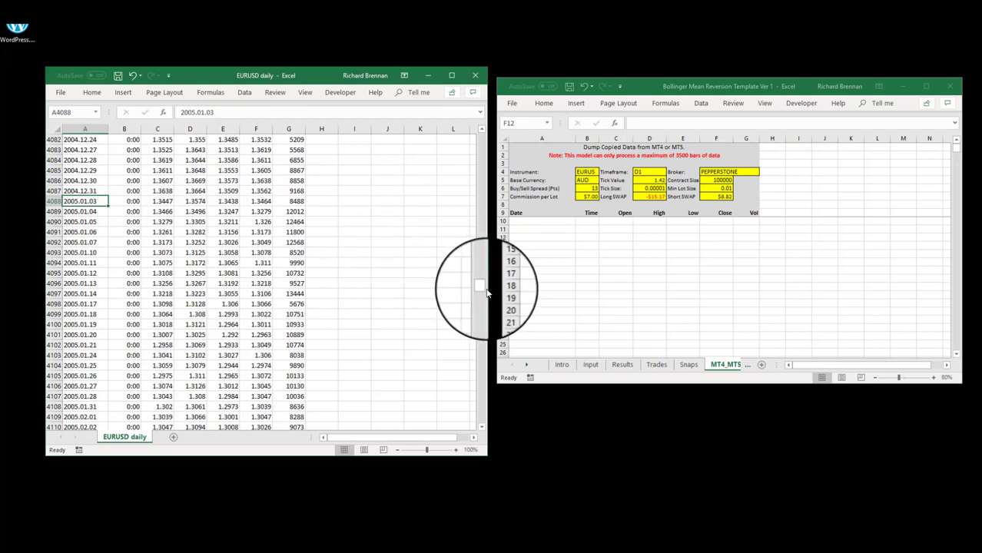
Step: Copy EURUSD daily rows A4088:G7717 (2005.01.03–2018.12.31) and paste them at template cell A10
drag(480, 288, 481, 438)
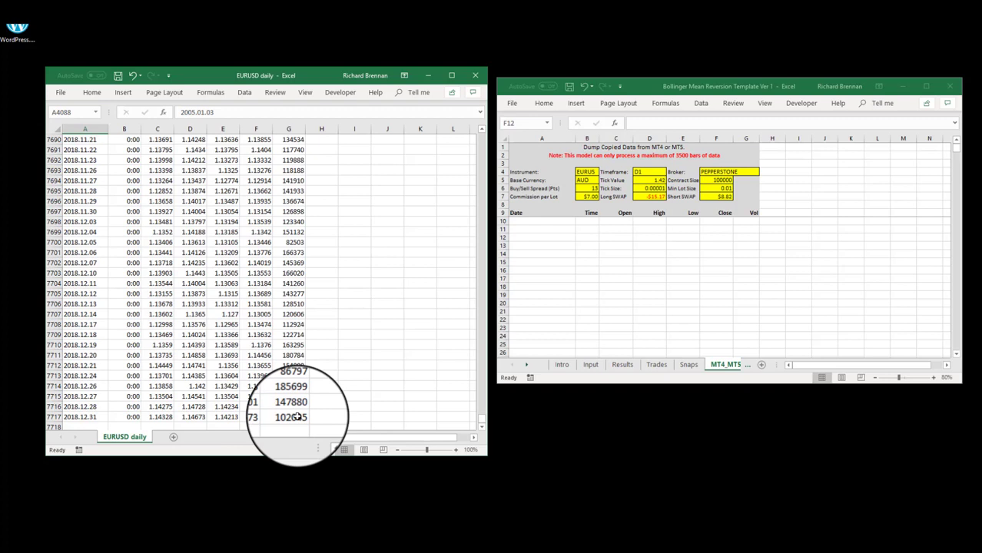
shift+click(296, 416)
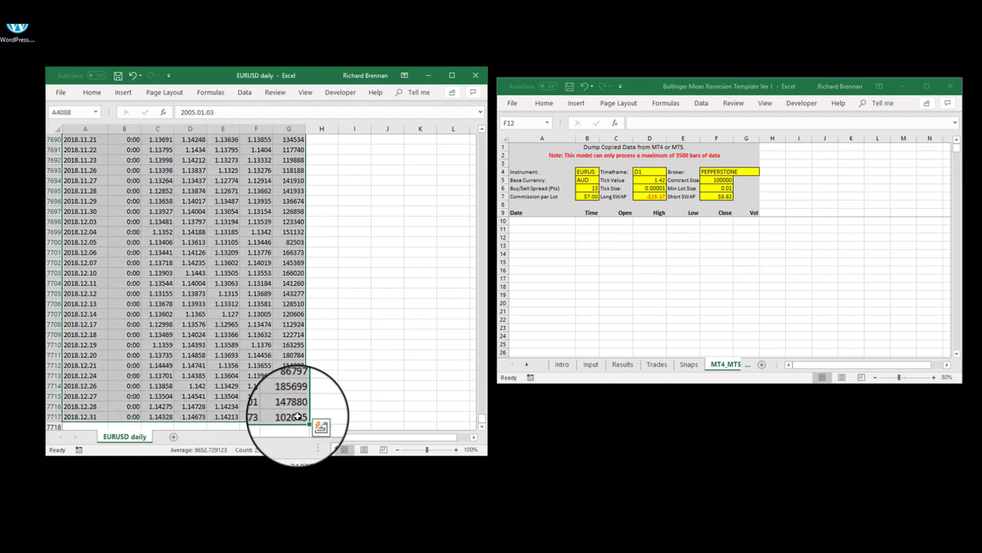
key(ctrl+c)
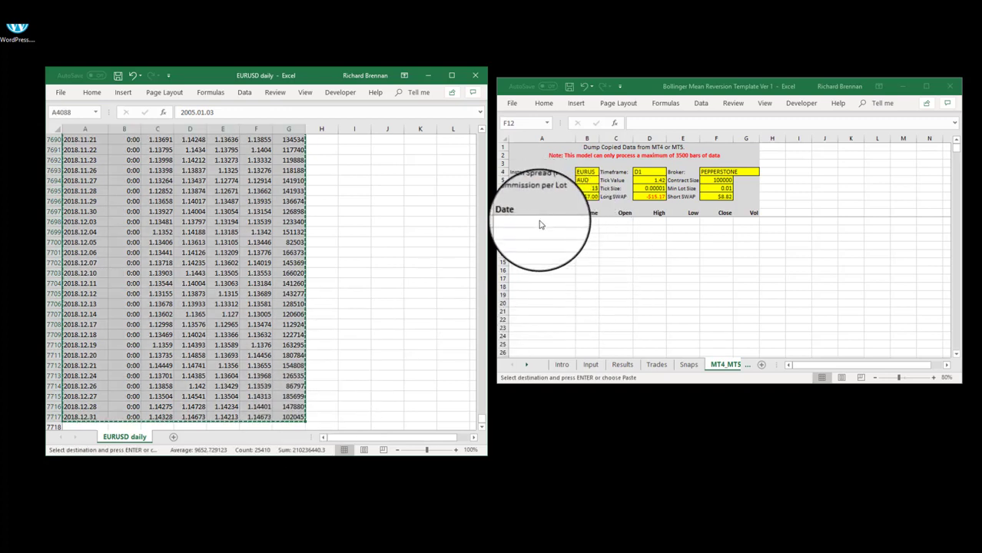
click(540, 222)
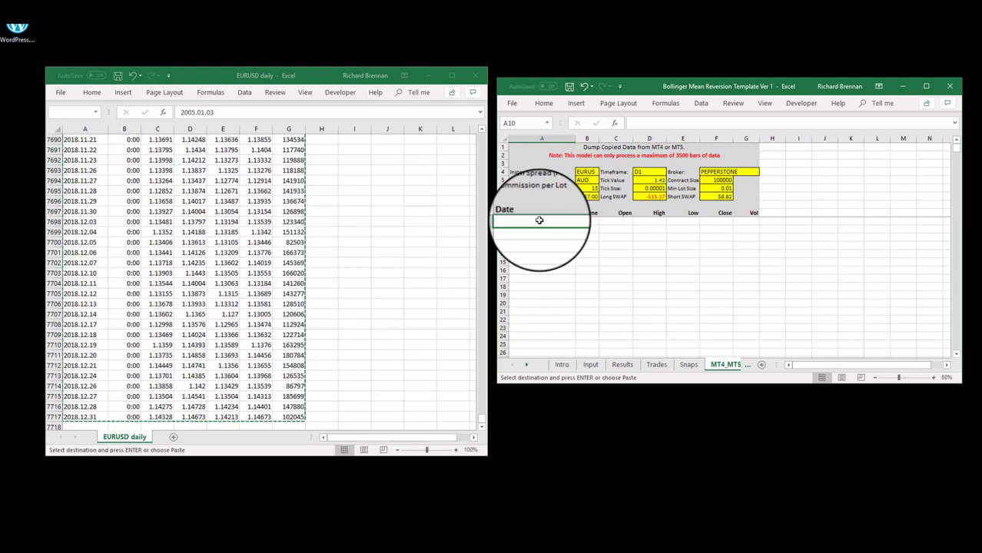
key(ctrl+v)
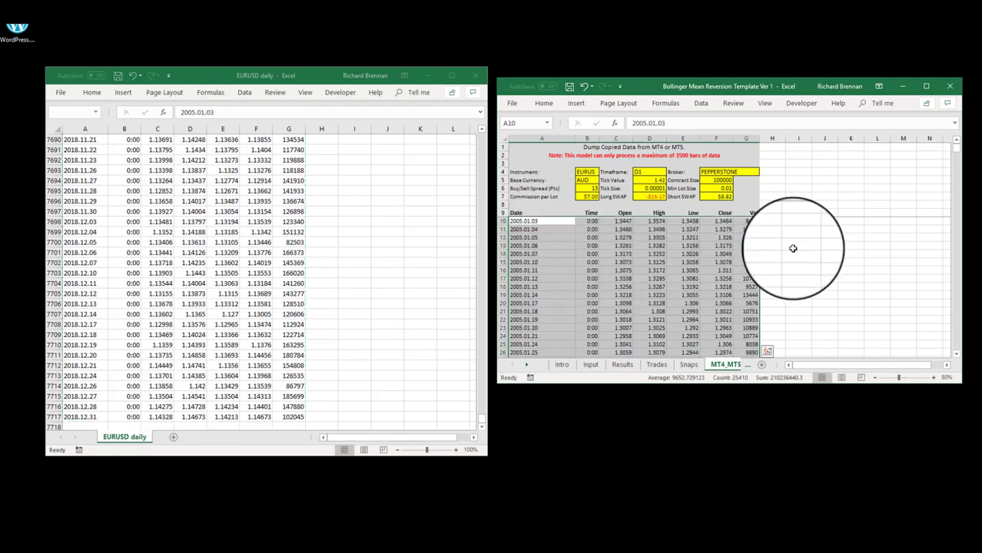
key(alt+Tab)
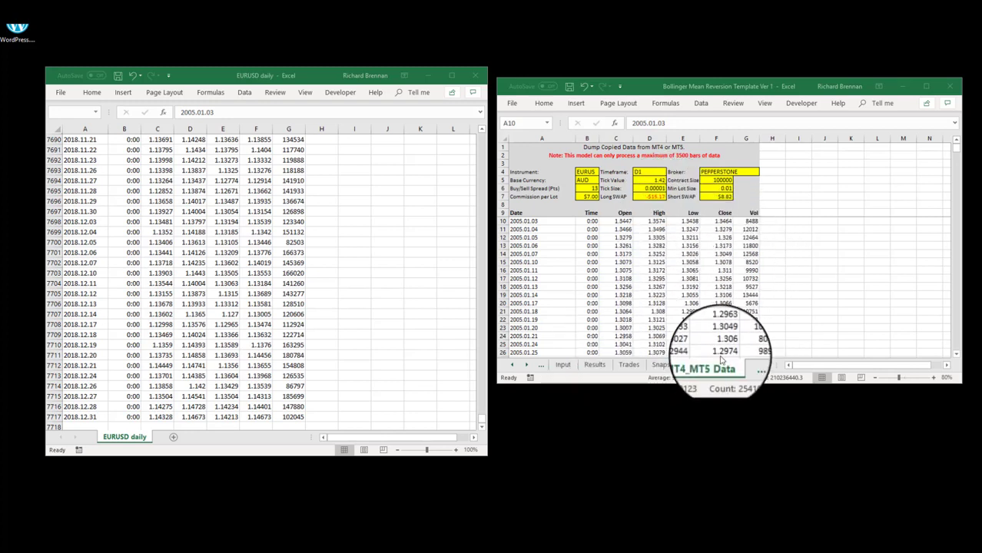
Step: Bring the Bollinger template forward on its Input sheet and maximize the workbook window
click(563, 368)
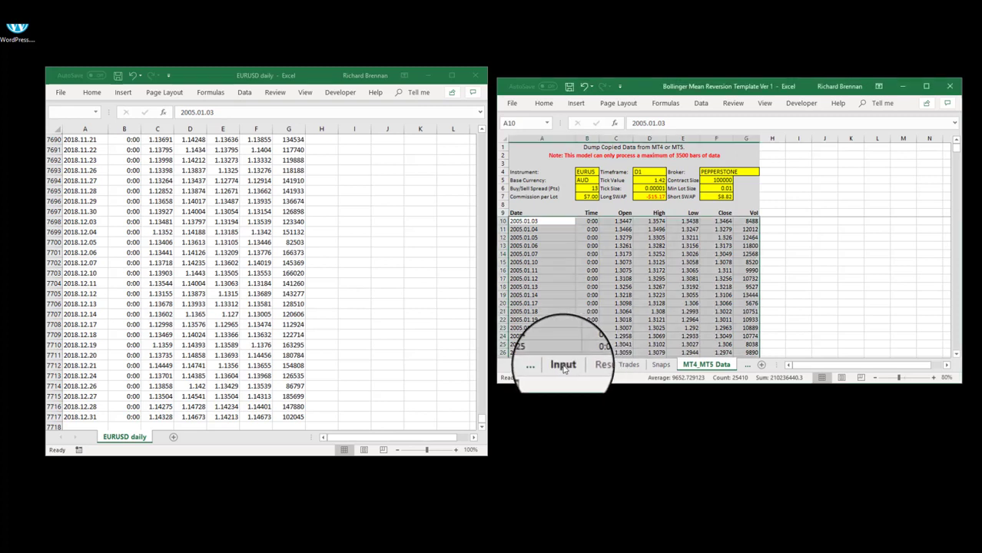
click(563, 366)
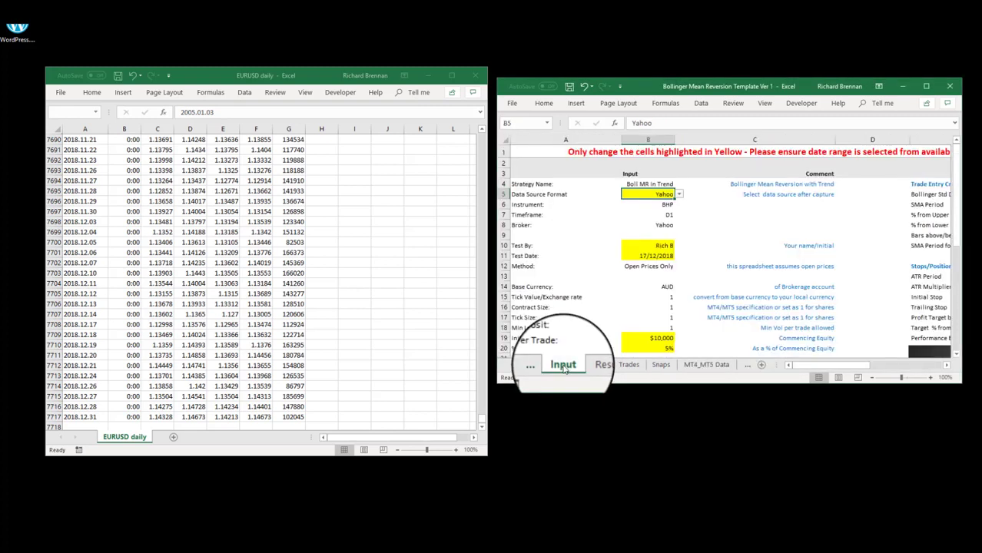
click(928, 87)
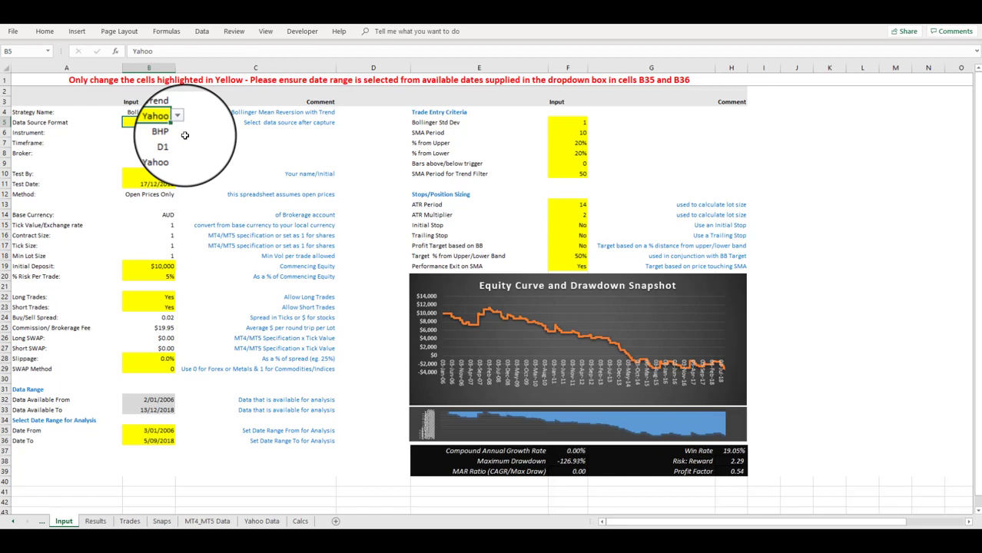
Step: Change the Data Source Format in B5 from Yahoo to MT4_MT5
click(180, 122)
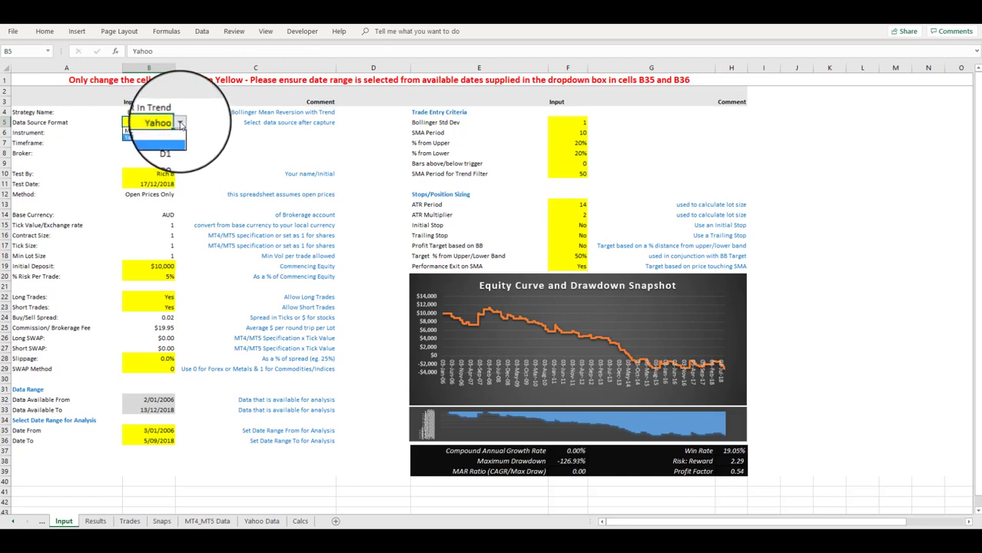
click(151, 132)
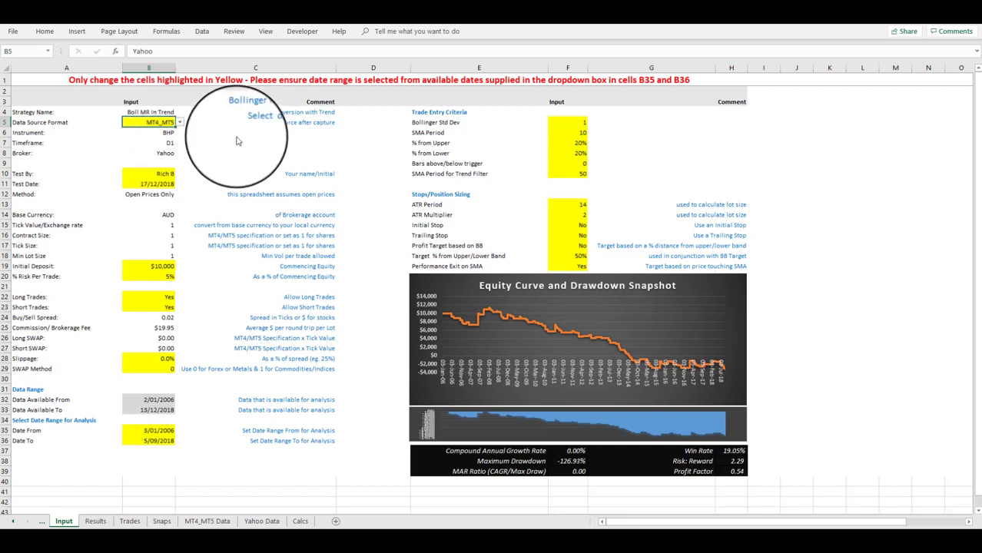
click(186, 132)
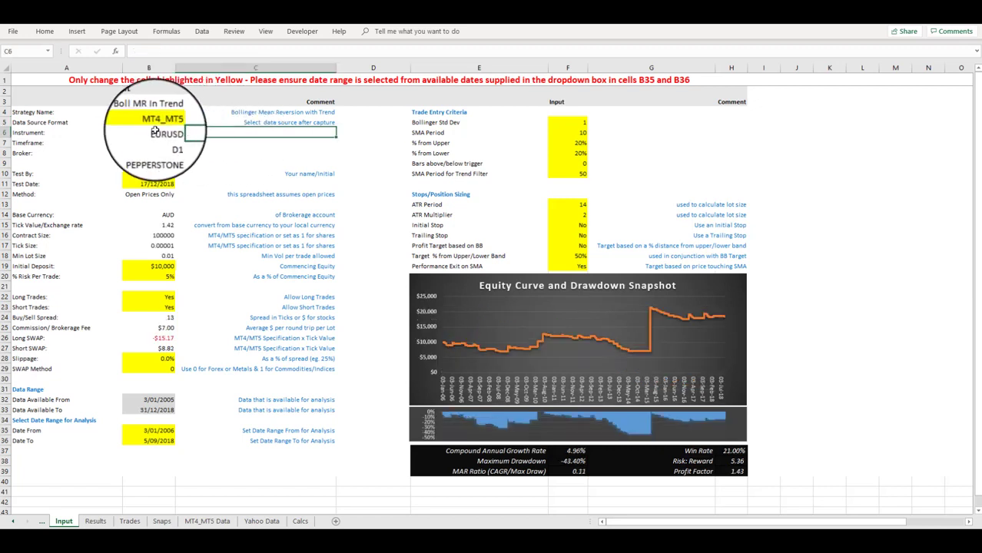
Step: Inspect the IF formulas behind the EURUSD instrument, broker and tick value cells
click(152, 132)
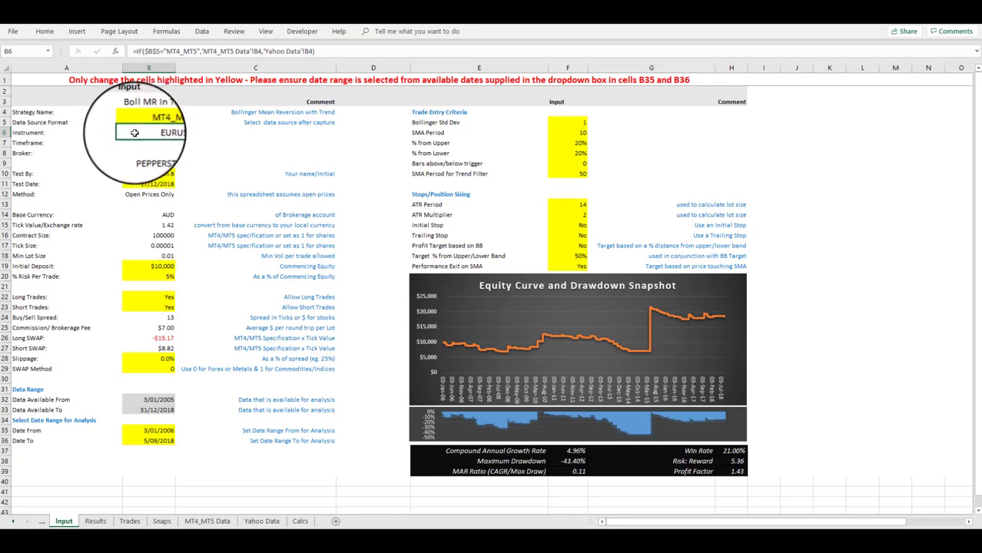
click(142, 153)
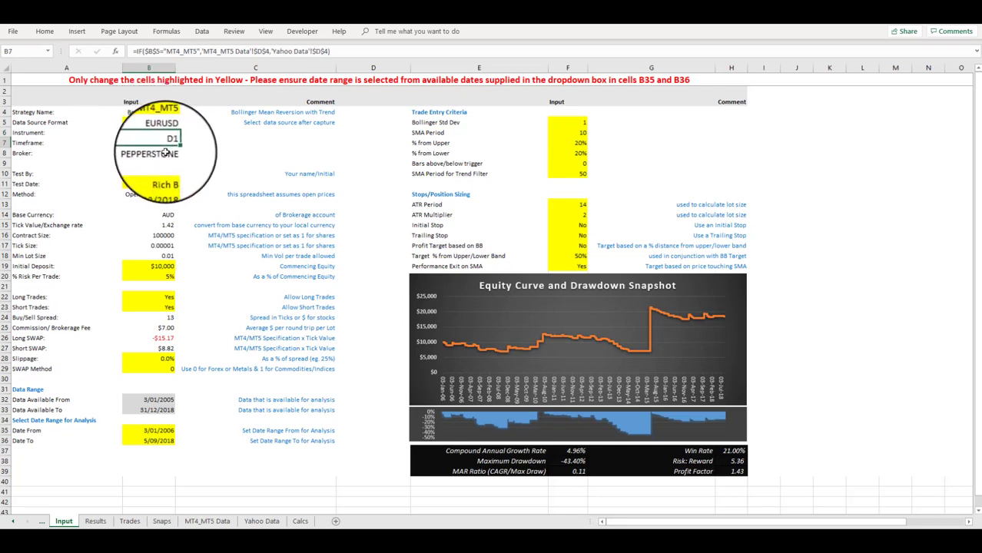
click(150, 225)
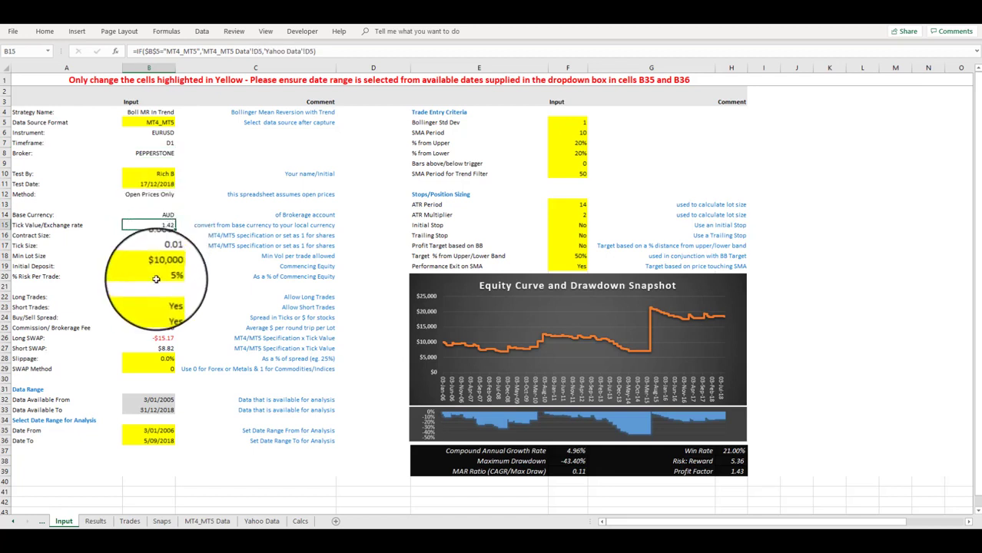